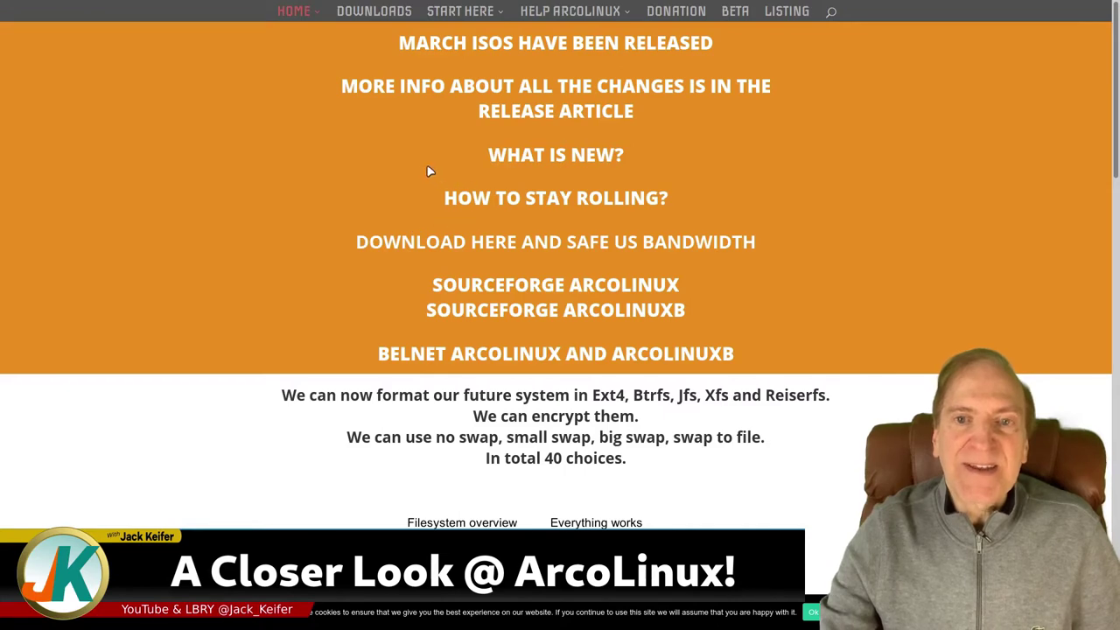
Look over the ArcoLinux home page, including the desktop installation options, and open the Downloads page.
{"action": "scroll", "coordinate": [507, 167], "scroll_direction": "down", "scroll_amount": 10}
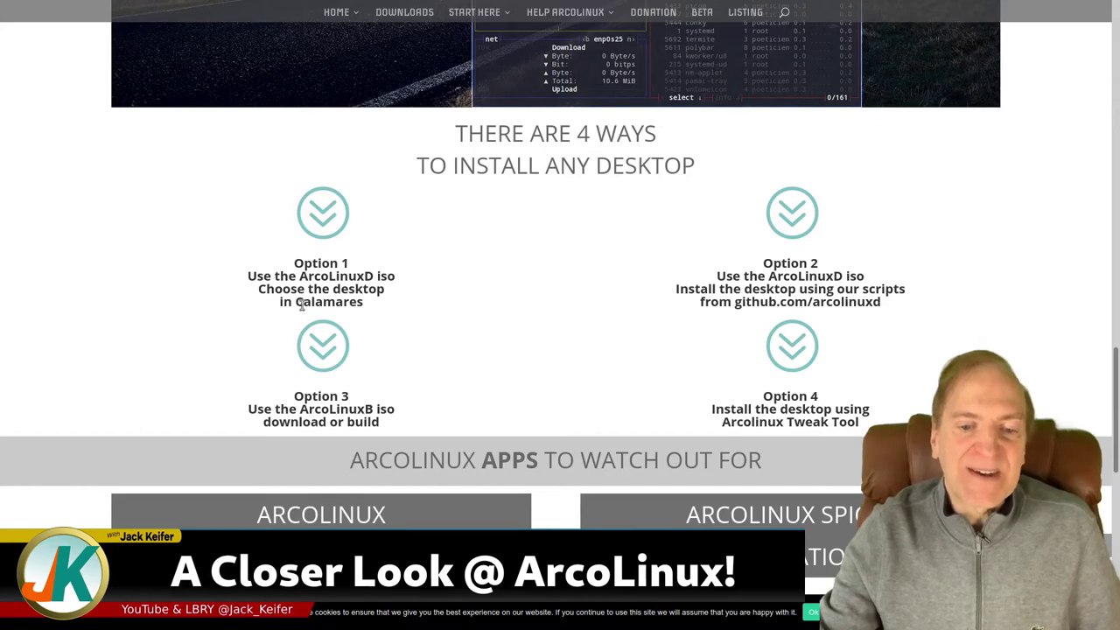
{"action": "scroll", "coordinate": [302, 312], "scroll_direction": "up", "scroll_amount": 4}
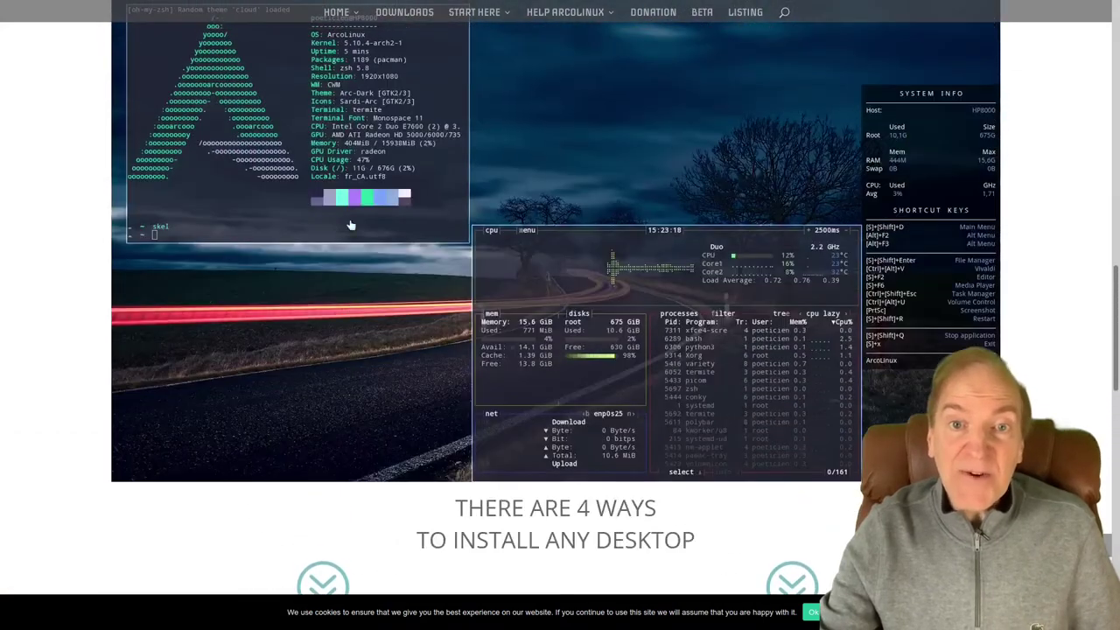
{"action": "left_click", "coordinate": [405, 13]}
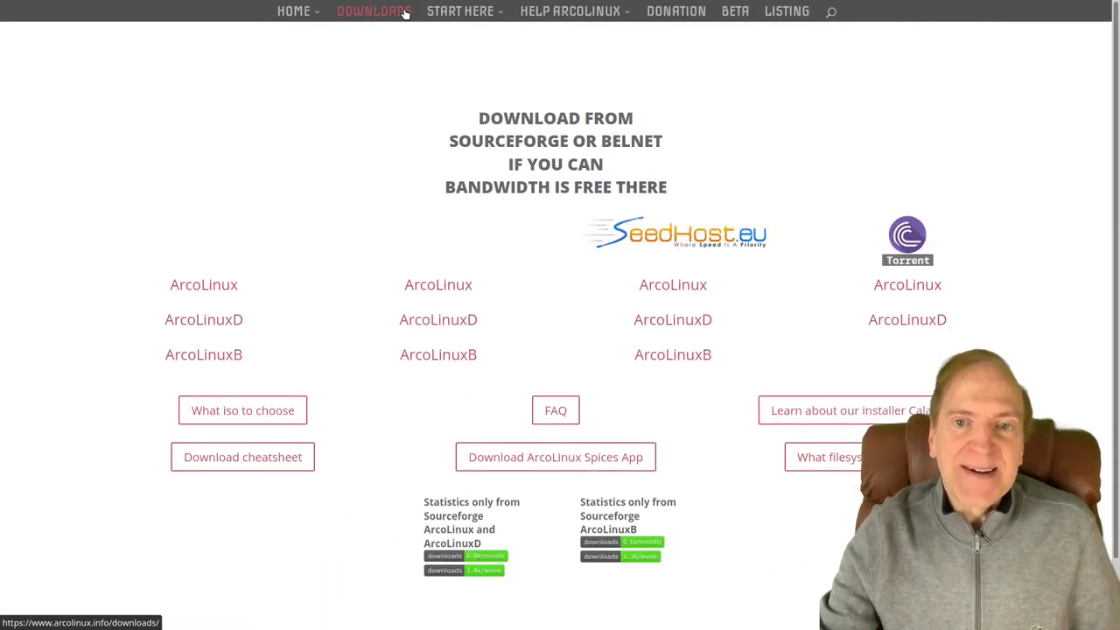
Open the Choose Your Project page and read its Phase 1 and Phase 2 sections.
{"action": "mouse_move", "coordinate": [446, 11]}
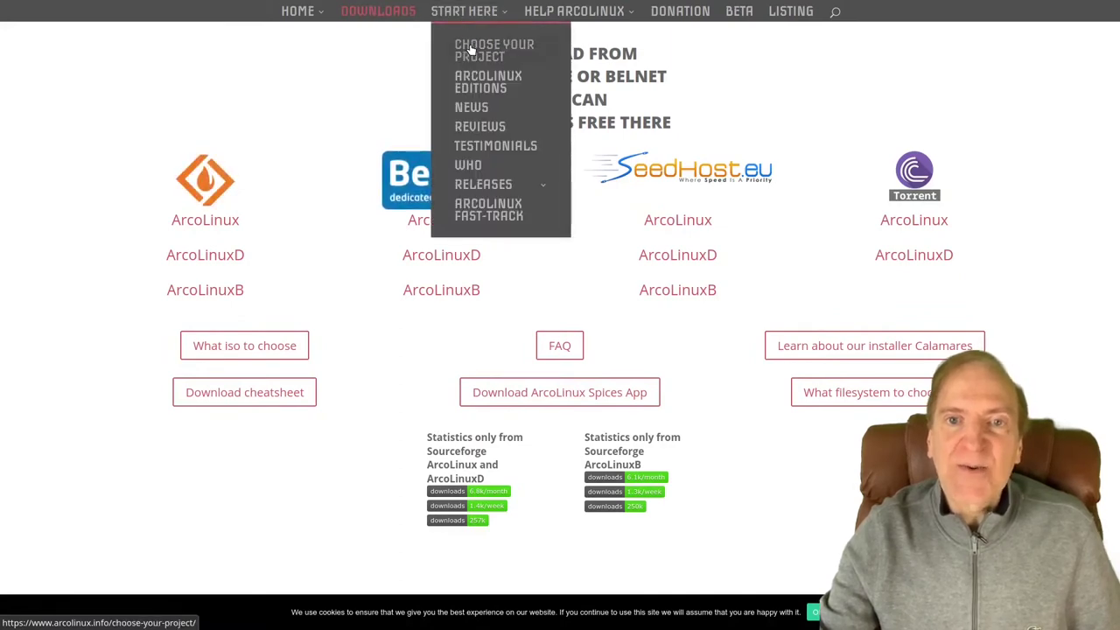
{"action": "left_click", "coordinate": [471, 47]}
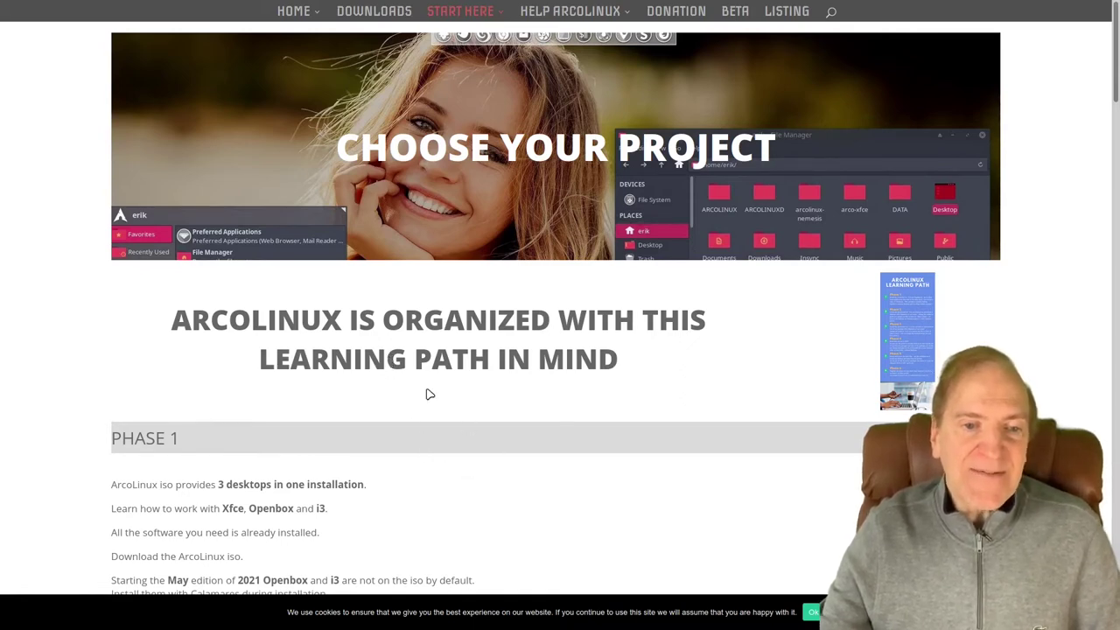
{"action": "scroll", "coordinate": [423, 396], "scroll_direction": "down", "scroll_amount": 1}
{"action": "scroll", "coordinate": [422, 396], "scroll_direction": "down", "scroll_amount": 3}
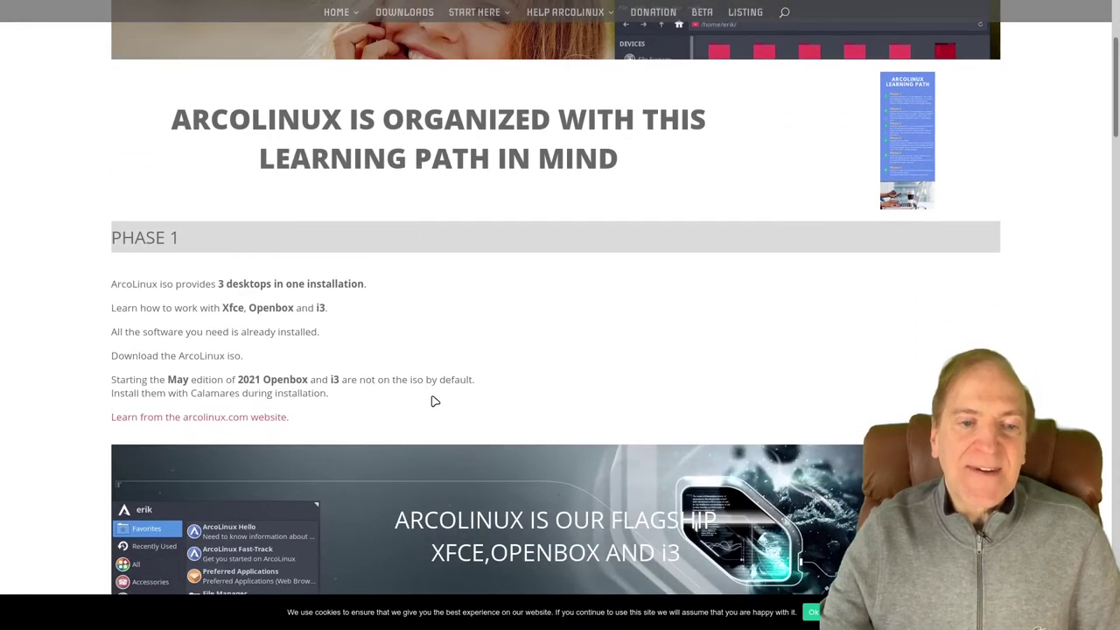
{"action": "scroll", "coordinate": [167, 326], "scroll_direction": "down", "scroll_amount": 3}
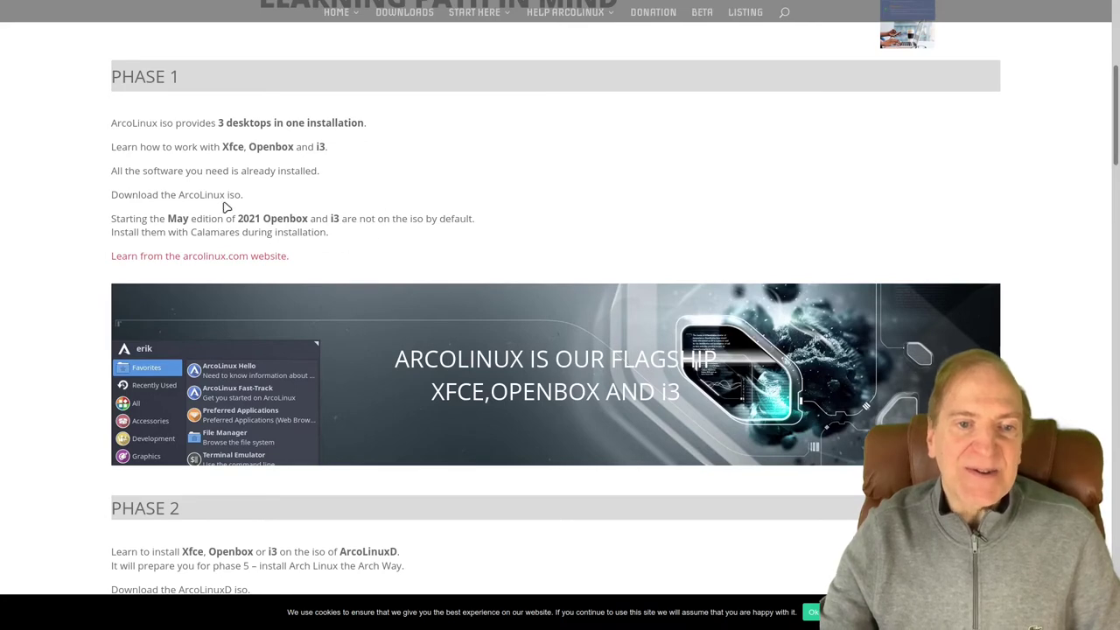
{"action": "scroll", "coordinate": [483, 188], "scroll_direction": "down", "scroll_amount": 4}
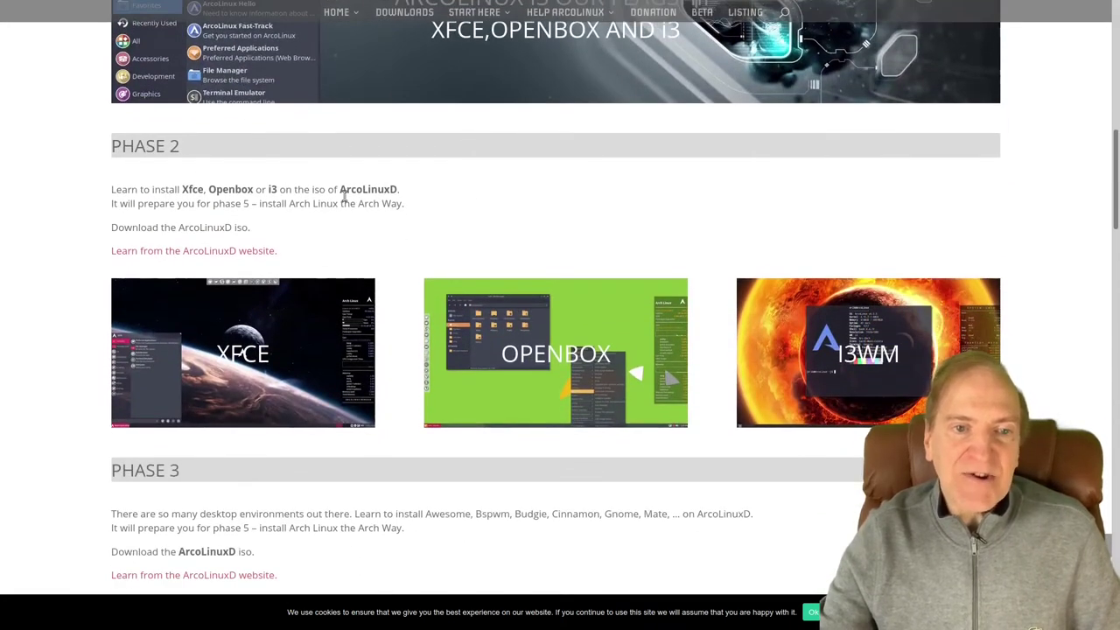
{"action": "scroll", "coordinate": [392, 258], "scroll_direction": "down", "scroll_amount": 1}
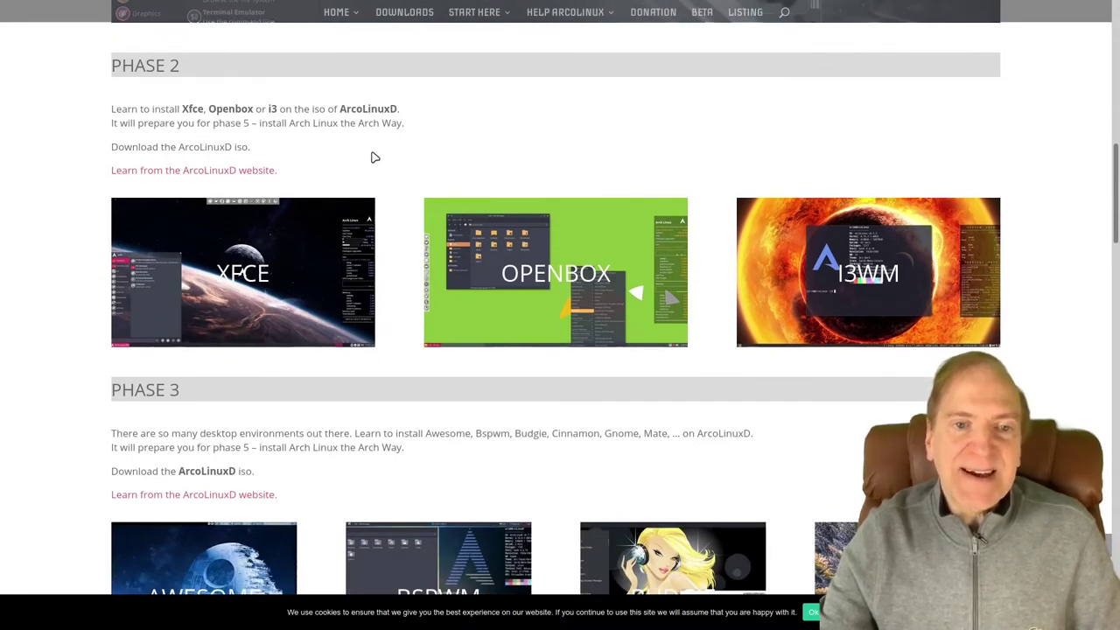
{"action": "scroll", "coordinate": [367, 148], "scroll_direction": "down", "scroll_amount": 1}
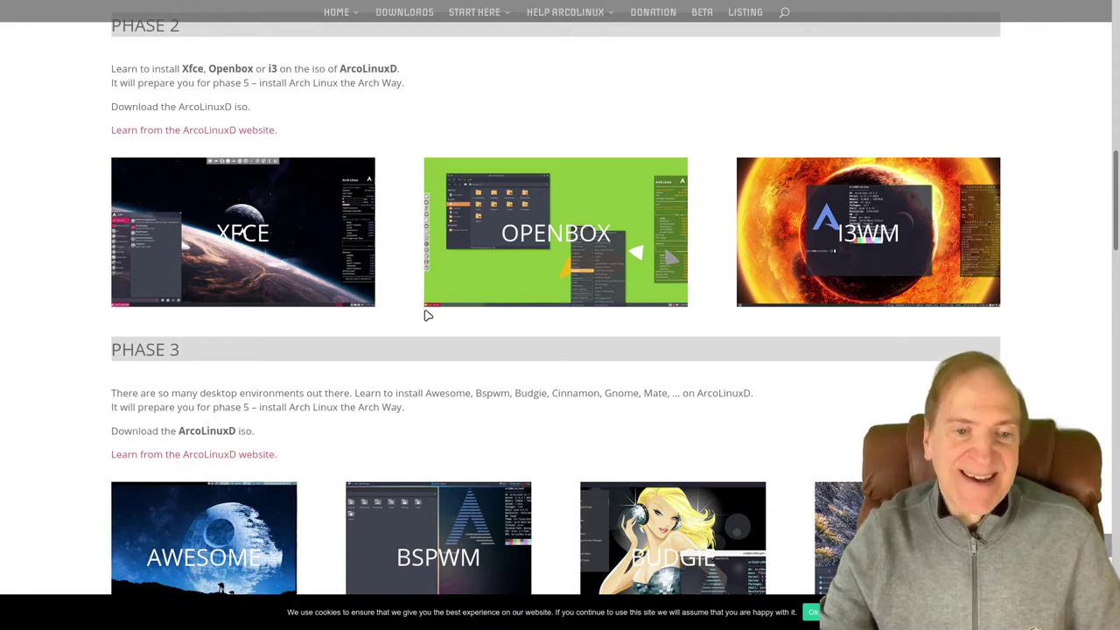
{"action": "scroll", "coordinate": [428, 314], "scroll_direction": "down", "scroll_amount": 1}
{"action": "scroll", "coordinate": [425, 313], "scroll_direction": "down", "scroll_amount": 1}
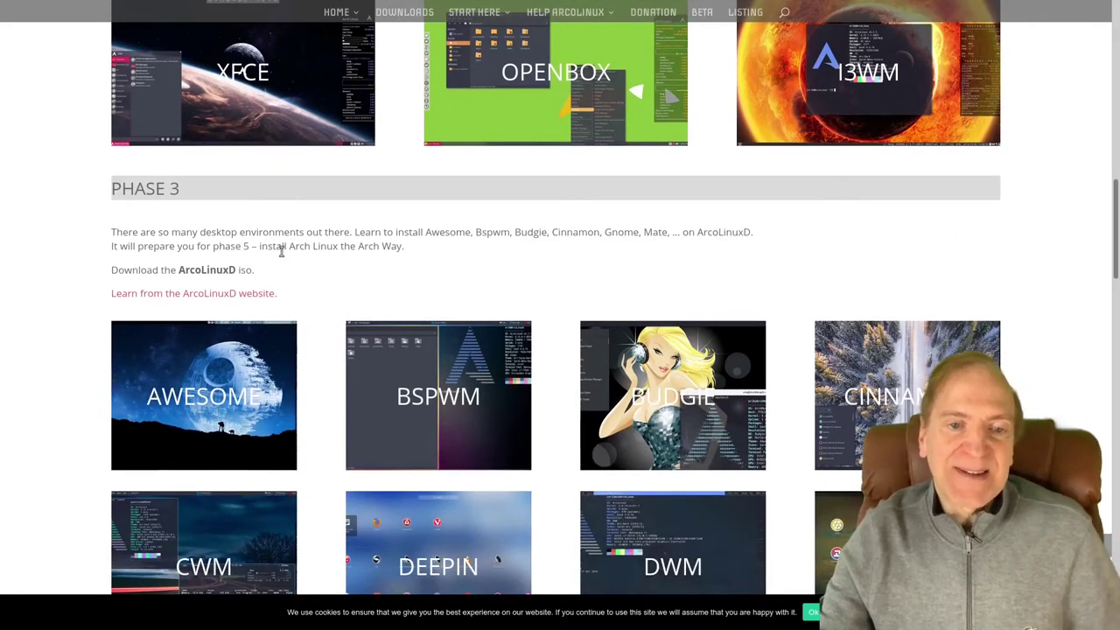
Browse the Phase 3 section and its gallery of desktops for ArcoLinuxD.
{"action": "scroll", "coordinate": [281, 252], "scroll_direction": "down", "scroll_amount": 2}
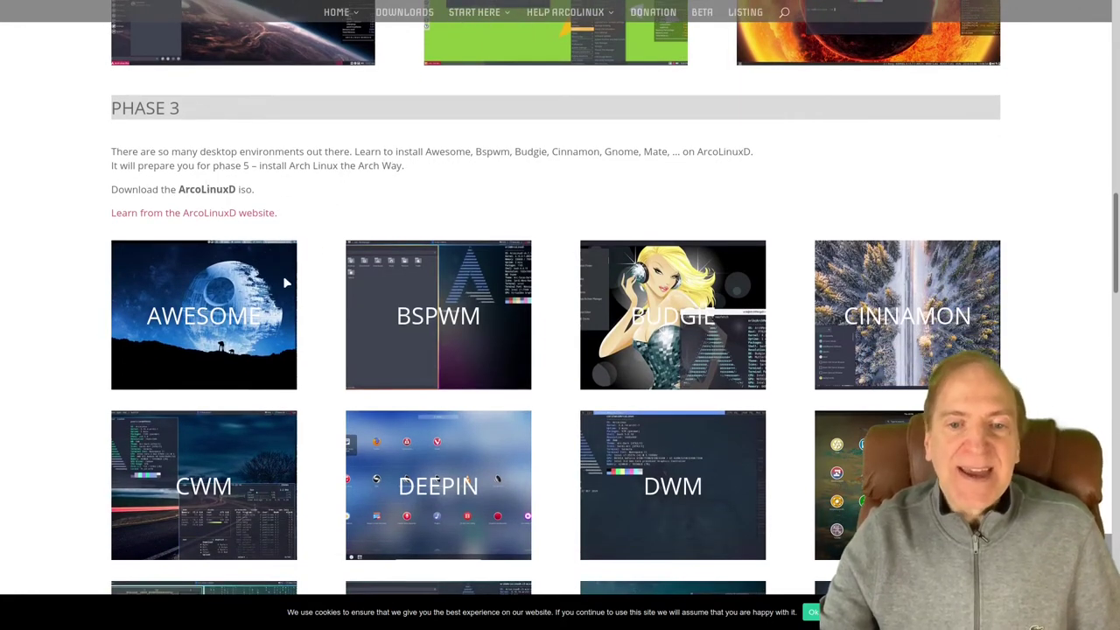
{"action": "scroll", "coordinate": [470, 399], "scroll_direction": "down", "scroll_amount": 13}
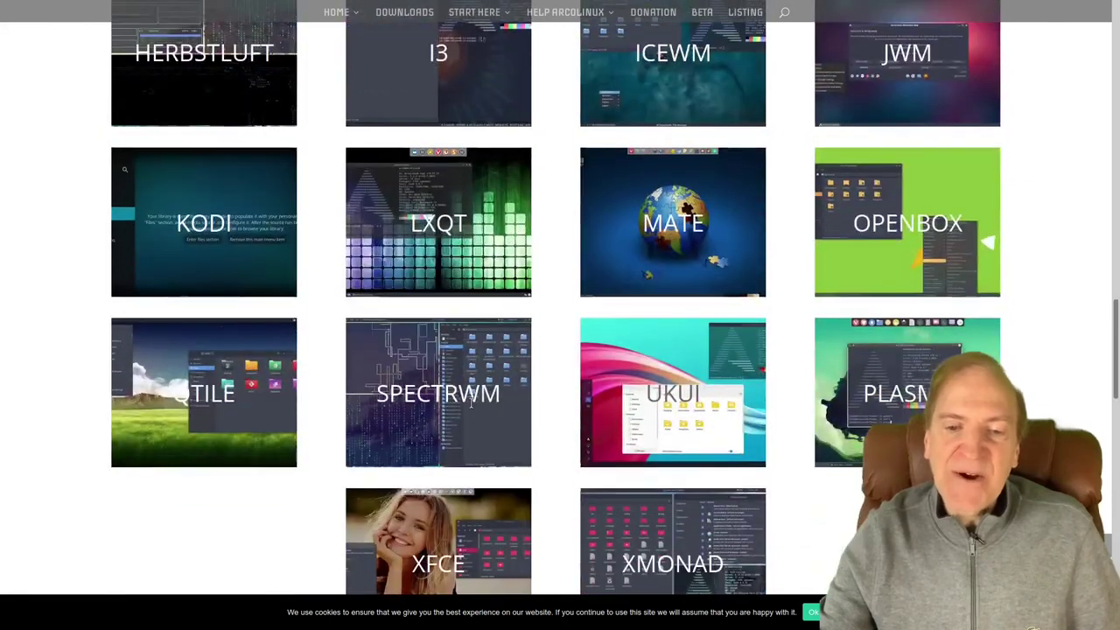
{"action": "scroll", "coordinate": [471, 399], "scroll_direction": "down", "scroll_amount": 8}
{"action": "scroll", "coordinate": [514, 129], "scroll_direction": "up", "scroll_amount": 8}
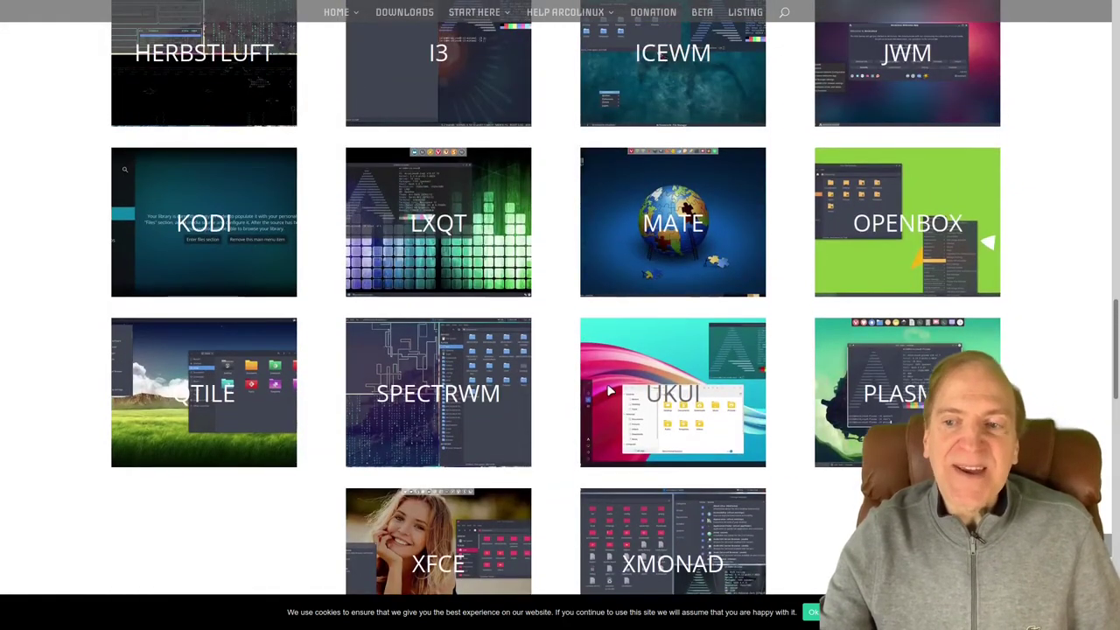
{"action": "scroll", "coordinate": [535, 415], "scroll_direction": "down", "scroll_amount": 11}
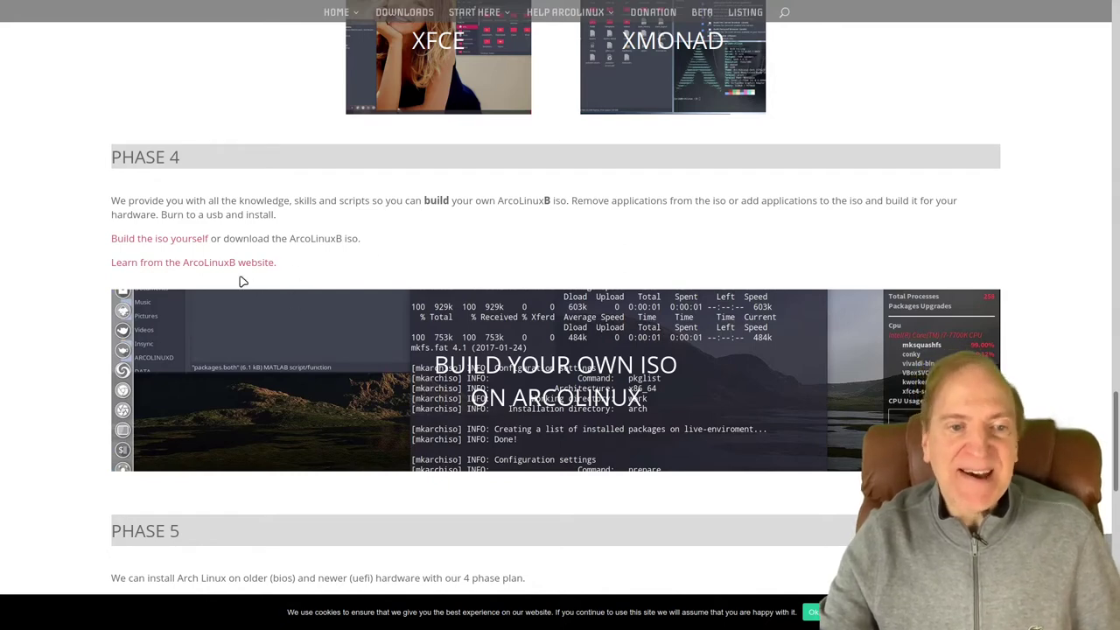
Read the Phase 4, Phase 5 and Phase 6 sections, including the project video heading, and return to the page's beginning.
{"action": "scroll", "coordinate": [245, 281], "scroll_direction": "down", "scroll_amount": 3}
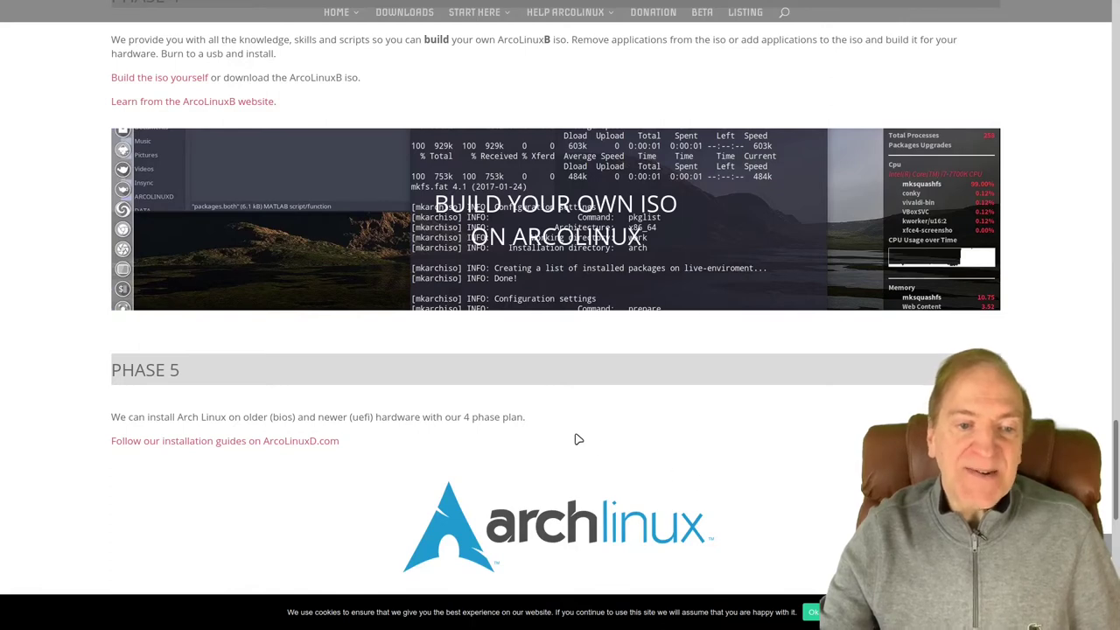
{"action": "scroll", "coordinate": [575, 440], "scroll_direction": "down", "scroll_amount": 4}
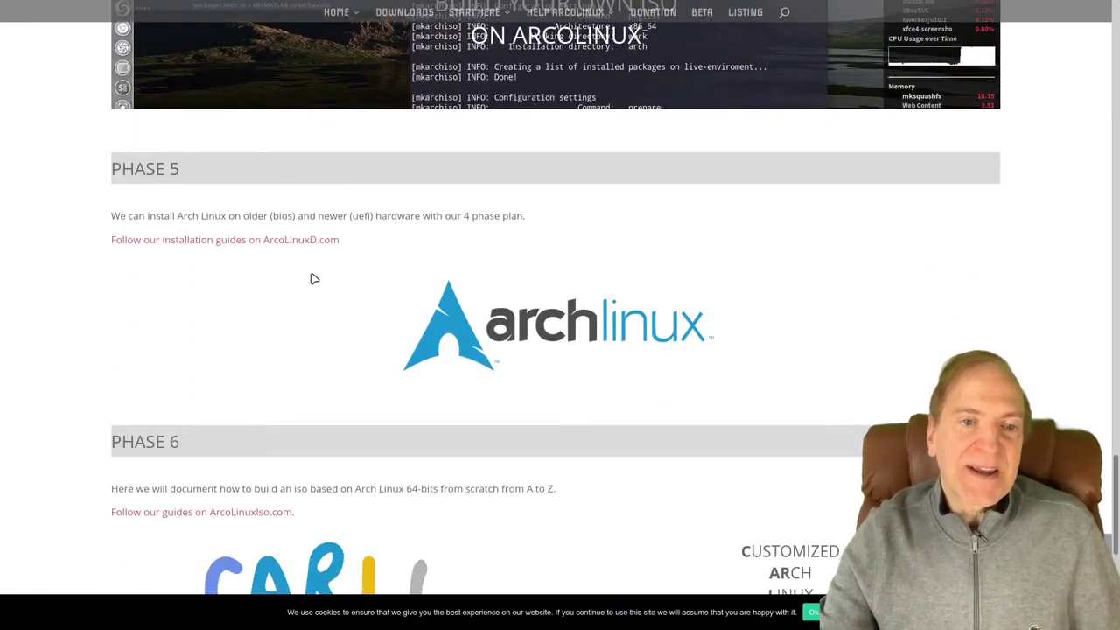
{"action": "scroll", "coordinate": [245, 237], "scroll_direction": "down", "scroll_amount": 1}
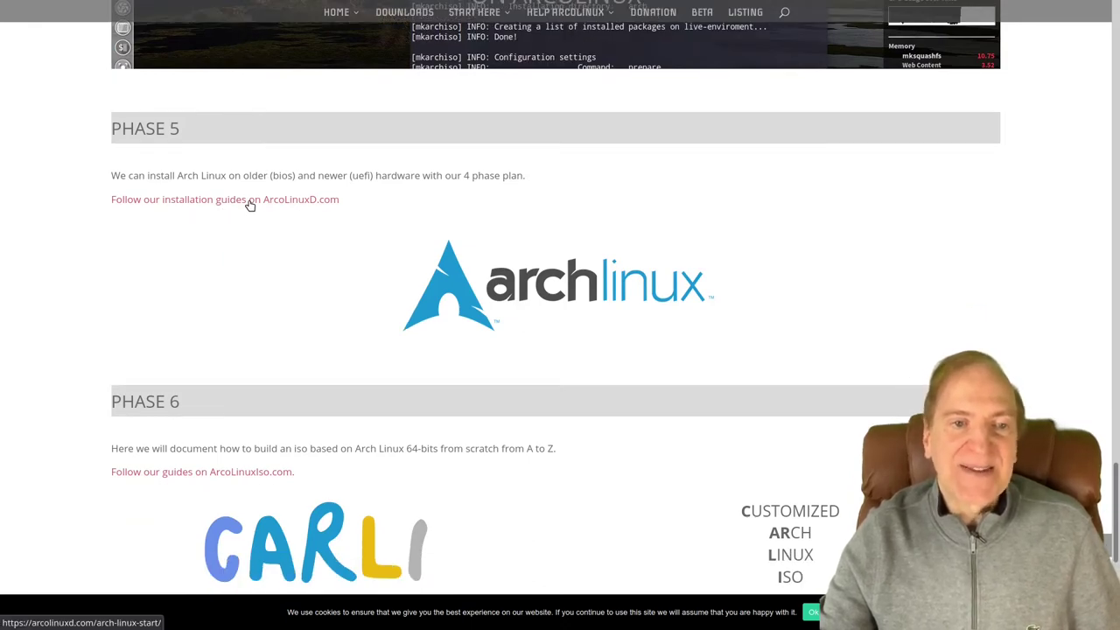
{"action": "scroll", "coordinate": [344, 270], "scroll_direction": "down", "scroll_amount": 5}
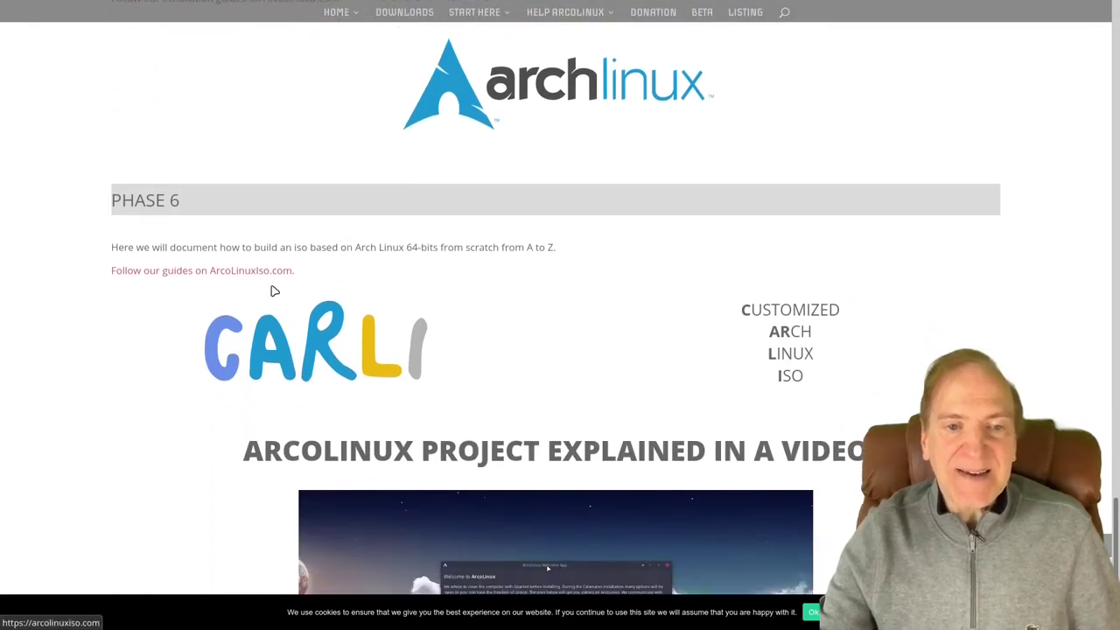
{"action": "scroll", "coordinate": [461, 284], "scroll_direction": "down", "scroll_amount": 3}
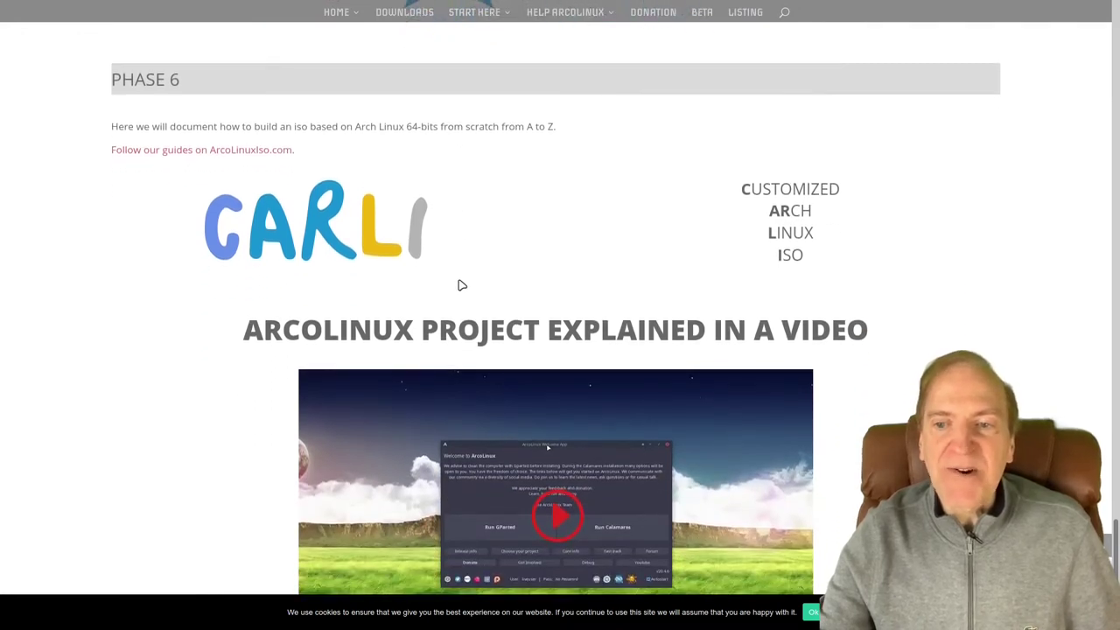
{"action": "scroll", "coordinate": [265, 327], "scroll_direction": "down", "scroll_amount": 1}
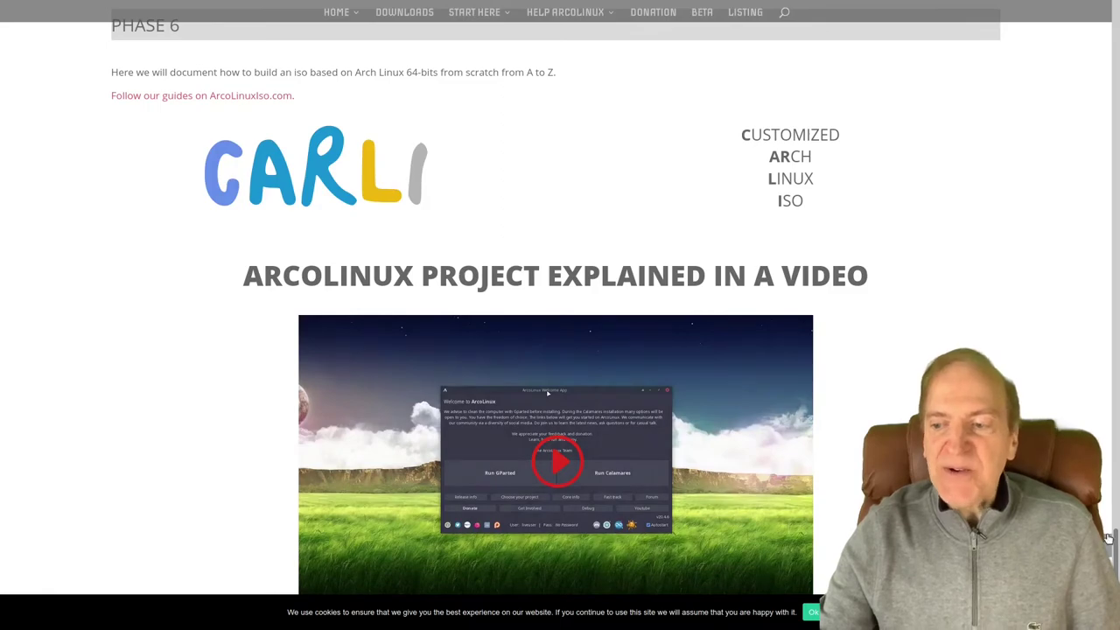
{"action": "left_click_drag", "start_coordinate": [1114, 543], "coordinate": [1089, 8]}
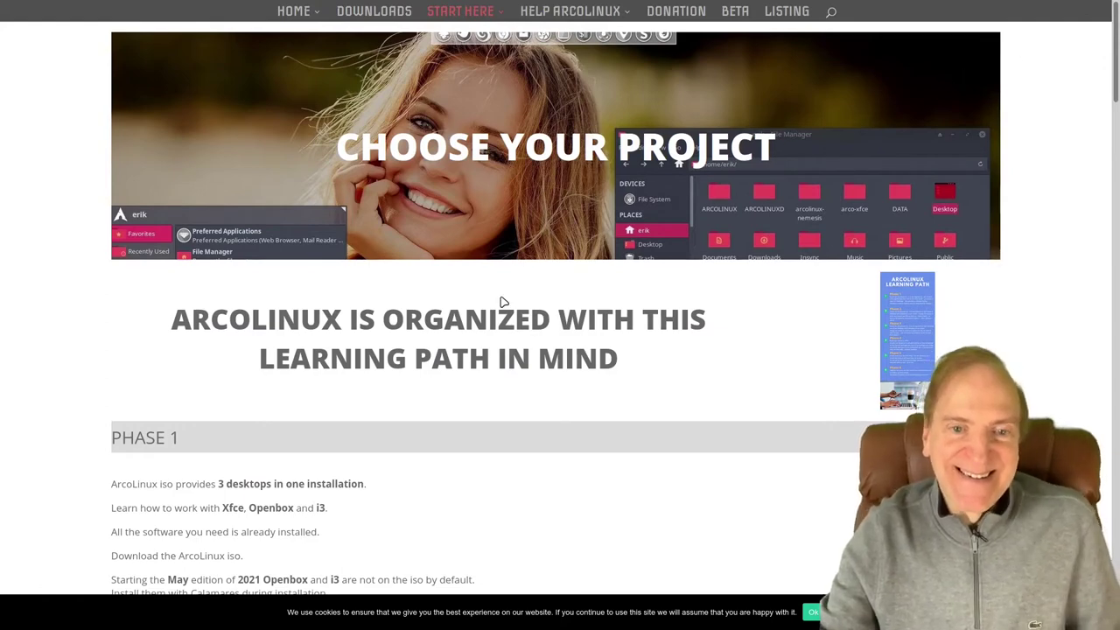
Reopen the Downloads page to view the ArcoLinux, ArcoLinuxD and ArcoLinuxB download sources.
{"action": "left_click", "coordinate": [369, 13]}
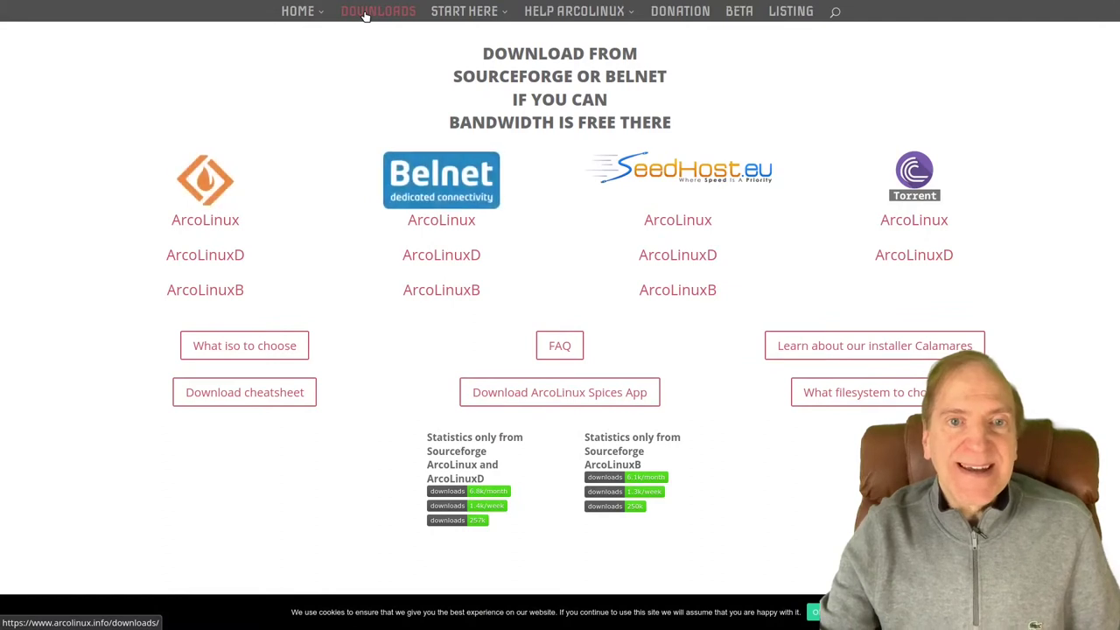
{"action": "mouse_move", "coordinate": [372, 3]}
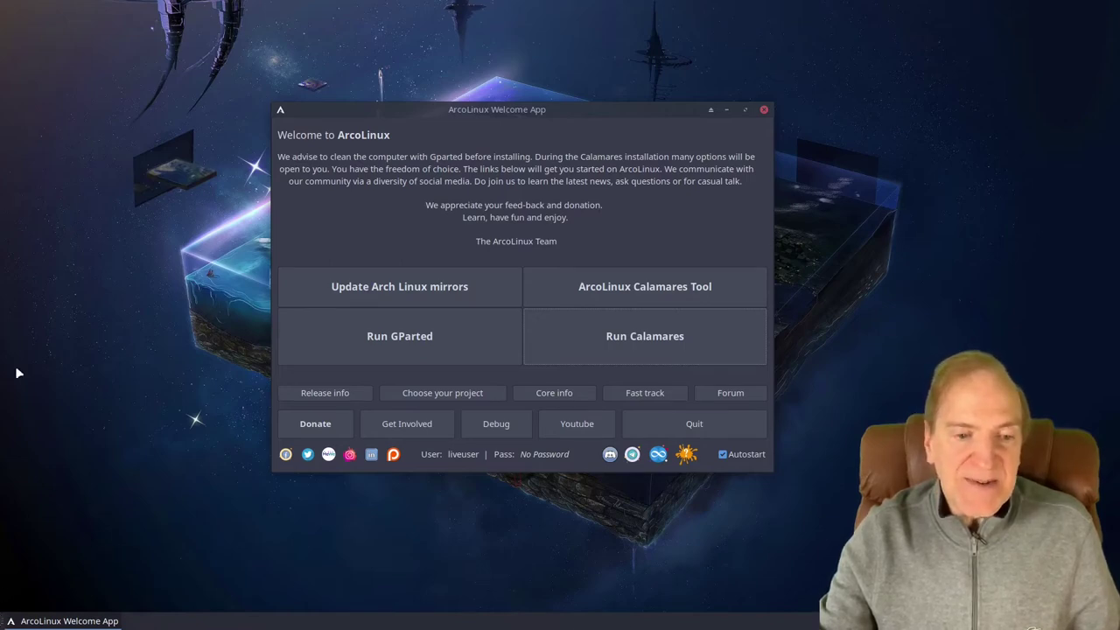
{"action": "right_click", "coordinate": [58, 219]}
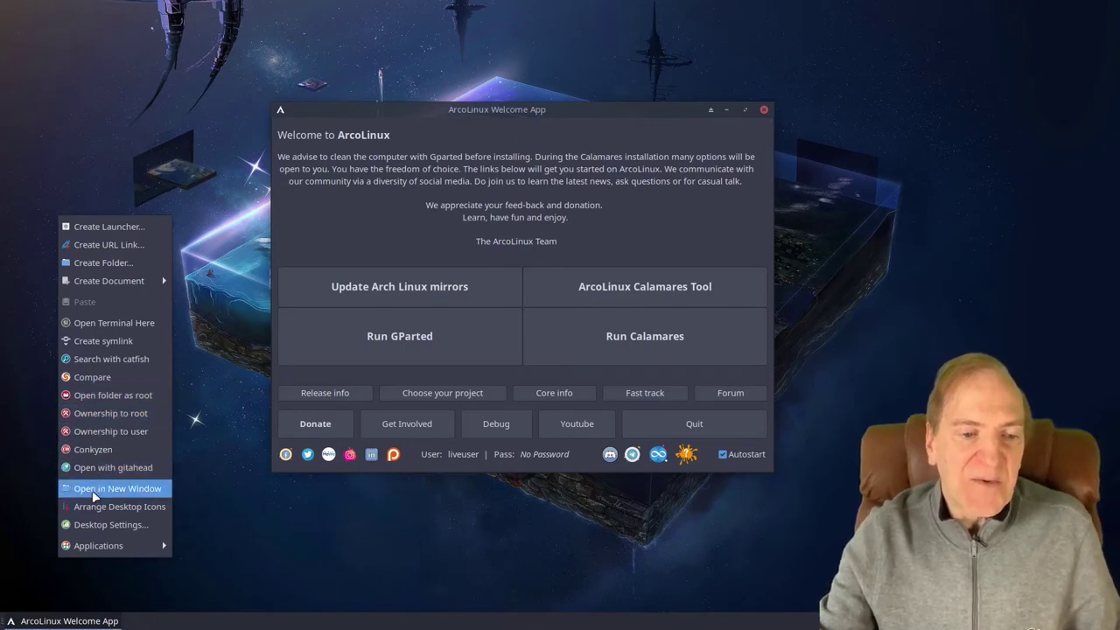
{"action": "mouse_move", "coordinate": [99, 548]}
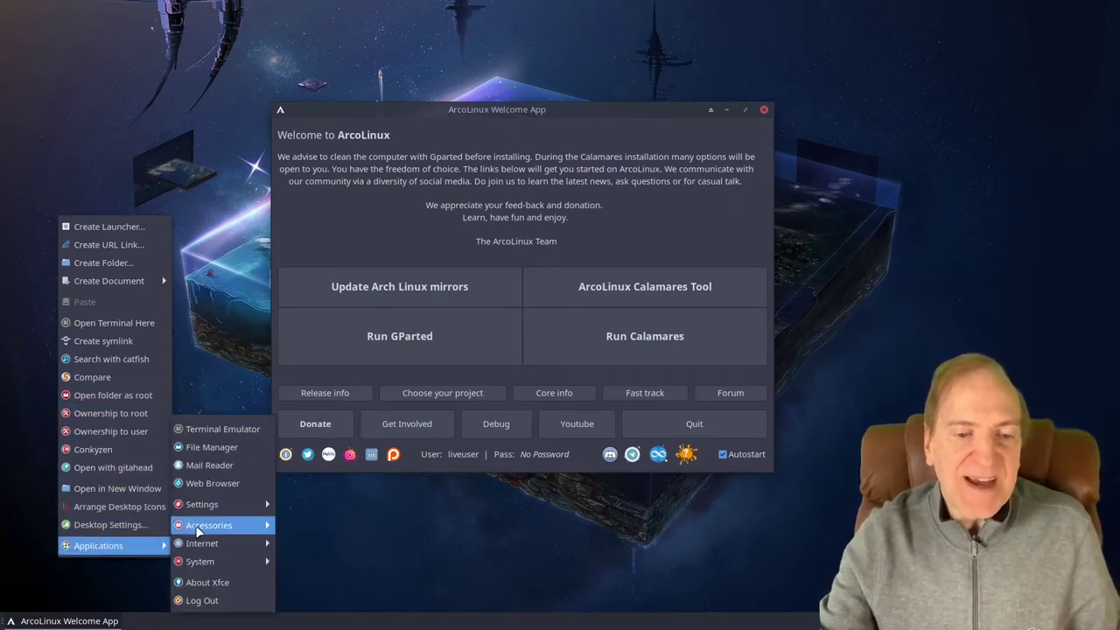
{"action": "left_click", "coordinate": [358, 225]}
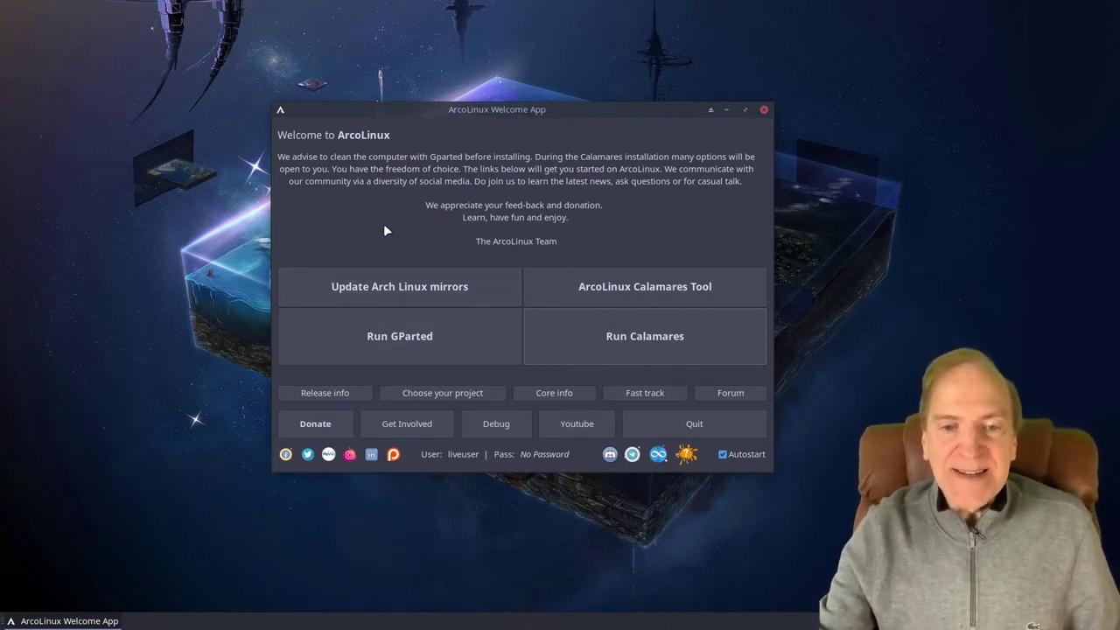
Update the Arch Linux mirrors from the welcome app and launch the Calamares installer.
{"action": "left_click", "coordinate": [419, 288]}
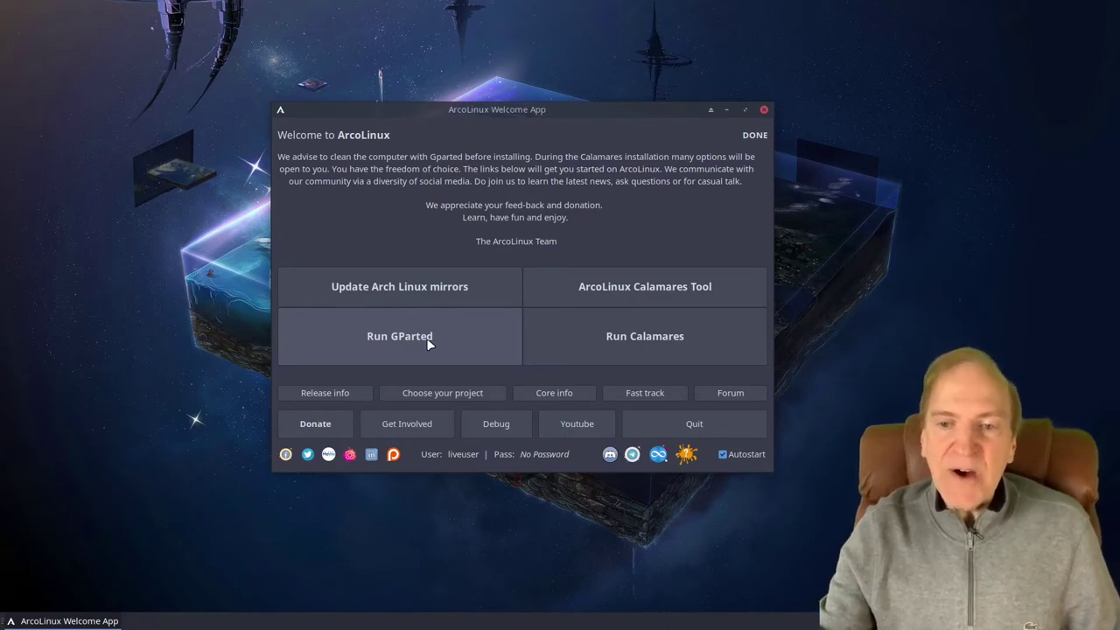
{"action": "left_click", "coordinate": [634, 340]}
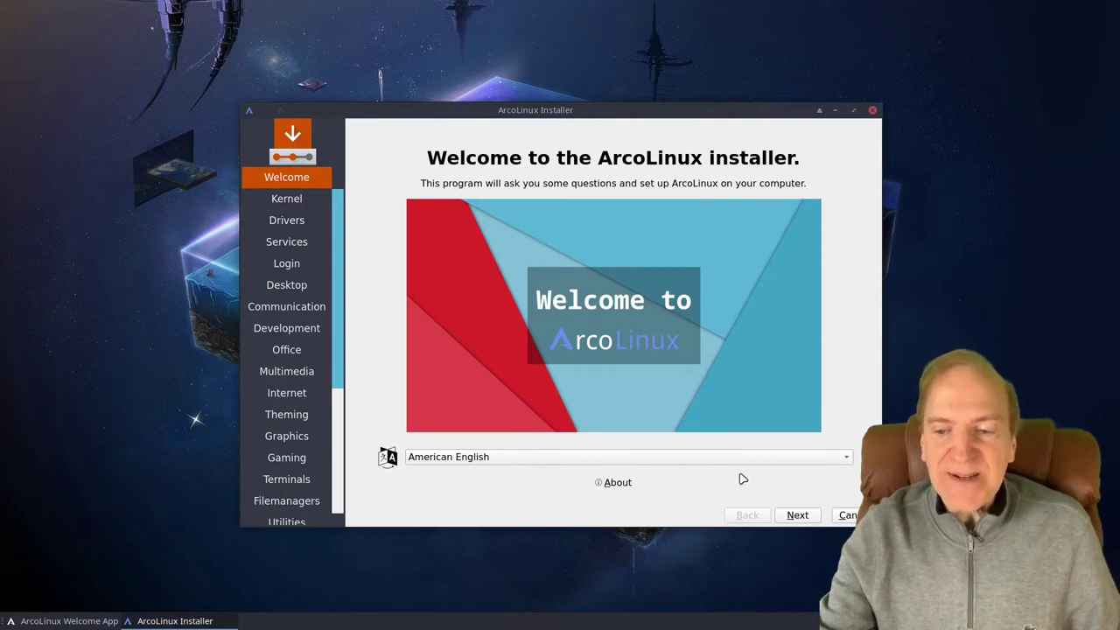
Accept American English as the installer language and select Intel-ucode together with the Linux kernel.
{"action": "left_click", "coordinate": [796, 518]}
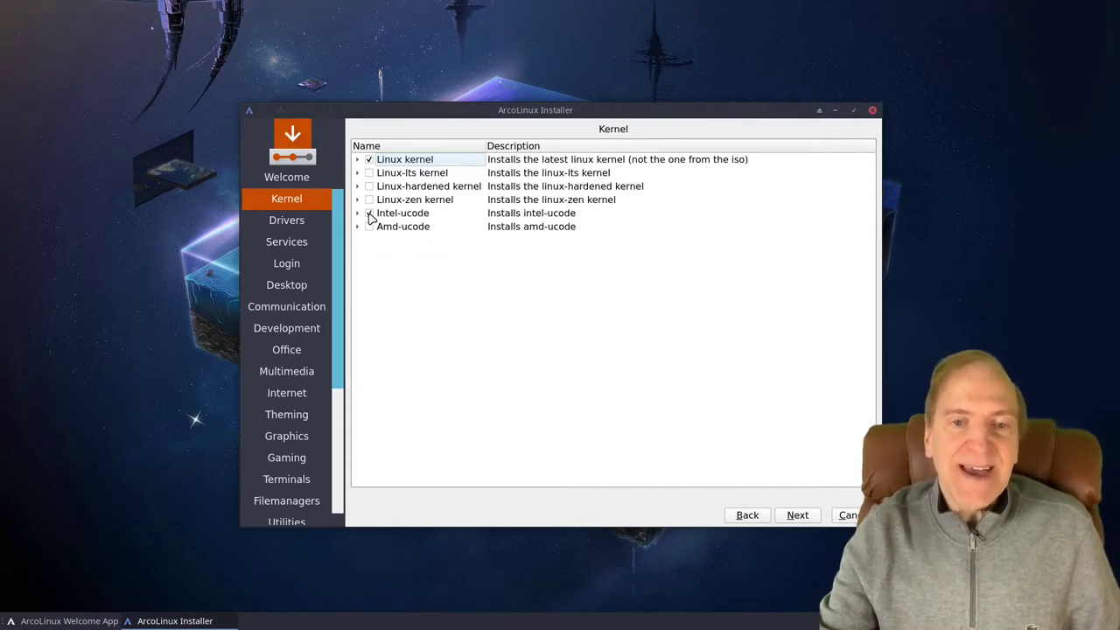
{"action": "left_click", "coordinate": [369, 214]}
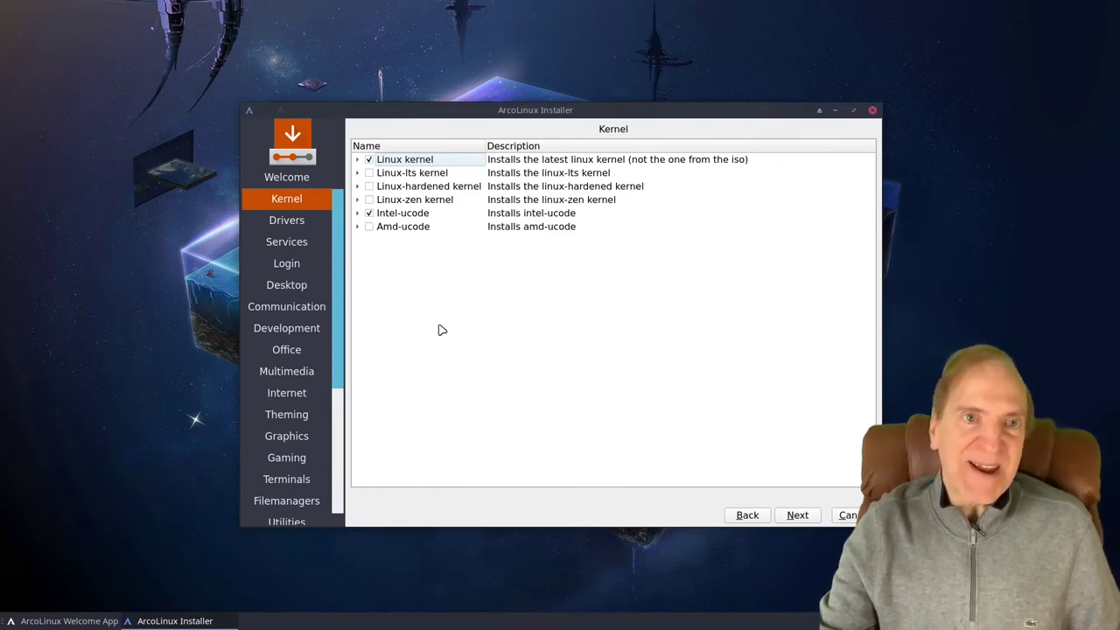
{"action": "left_click", "coordinate": [797, 515]}
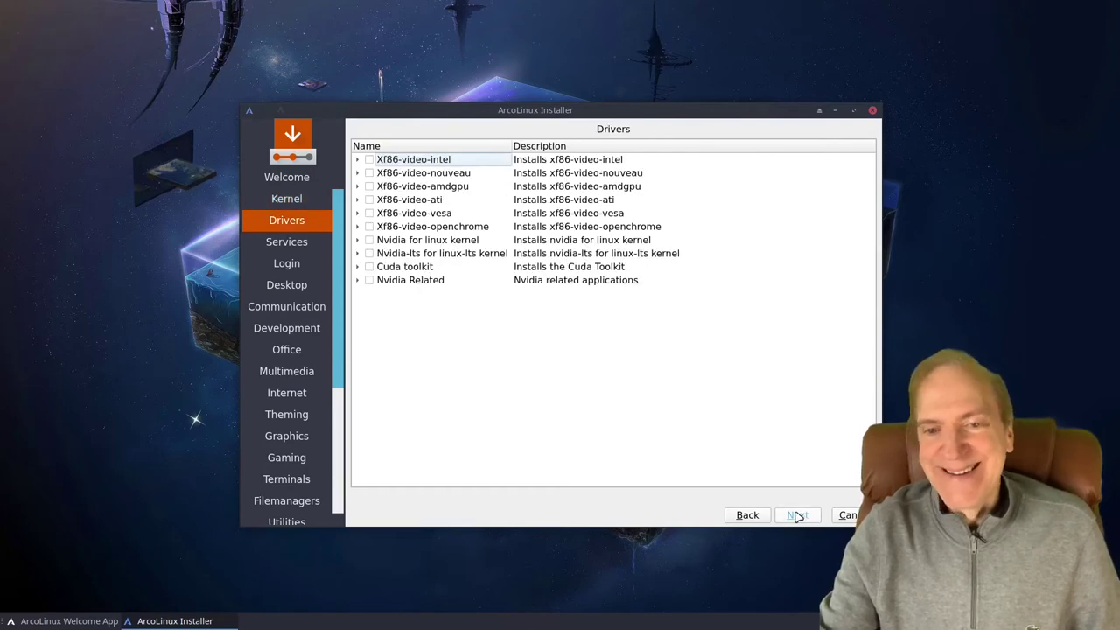
Select the Xf86-video-intel driver and enable Bluetooth Support among the services.
{"action": "left_click", "coordinate": [369, 160]}
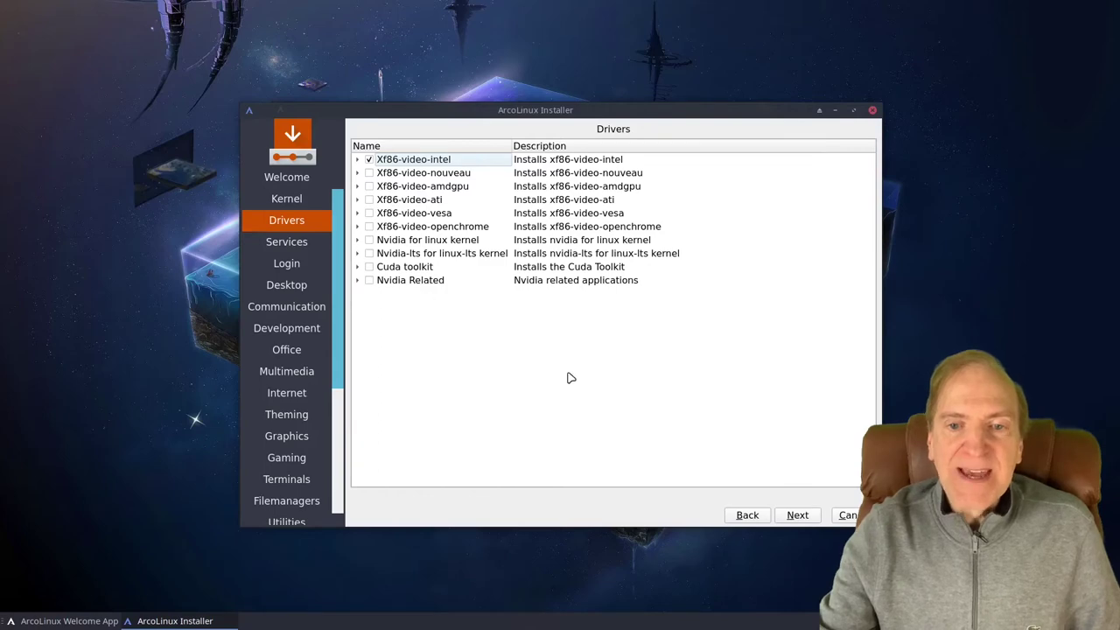
{"action": "left_click", "coordinate": [791, 515]}
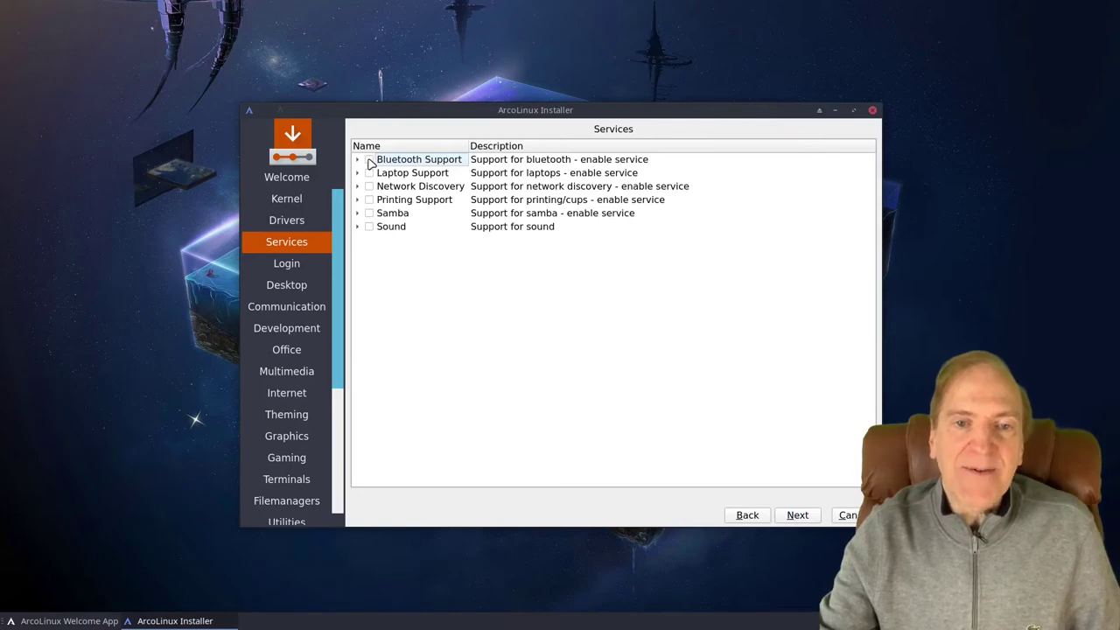
{"action": "left_click", "coordinate": [369, 161]}
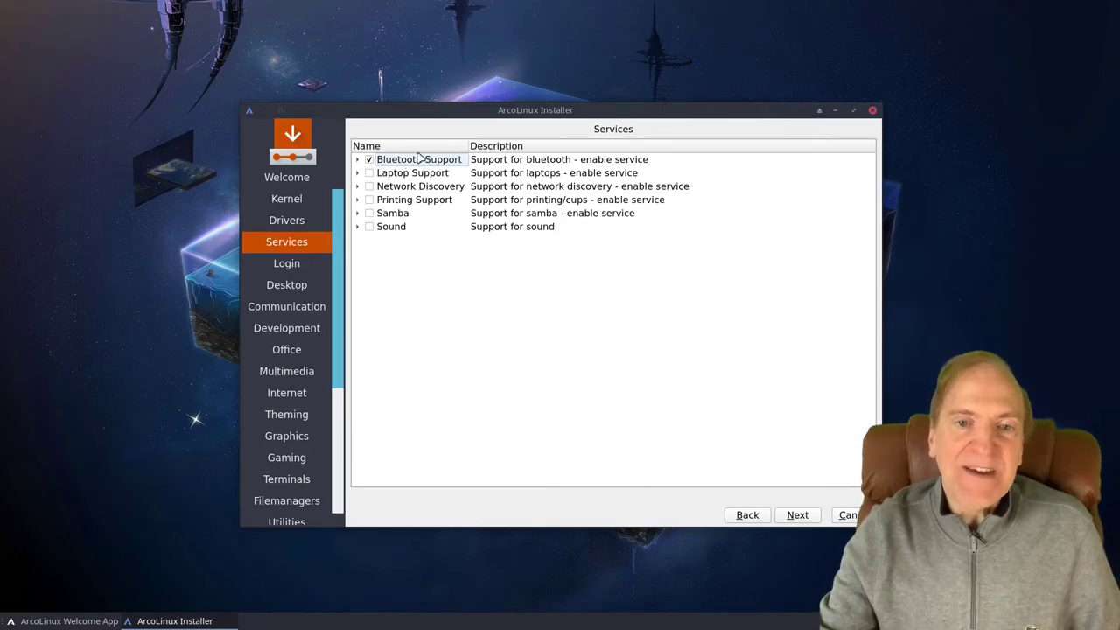
Enable Network Discovery, Printing Support, Samba and Sound among the services and proceed to the login manager selection.
{"action": "left_click", "coordinate": [368, 187]}
{"action": "left_click", "coordinate": [368, 199]}
{"action": "left_click", "coordinate": [369, 213]}
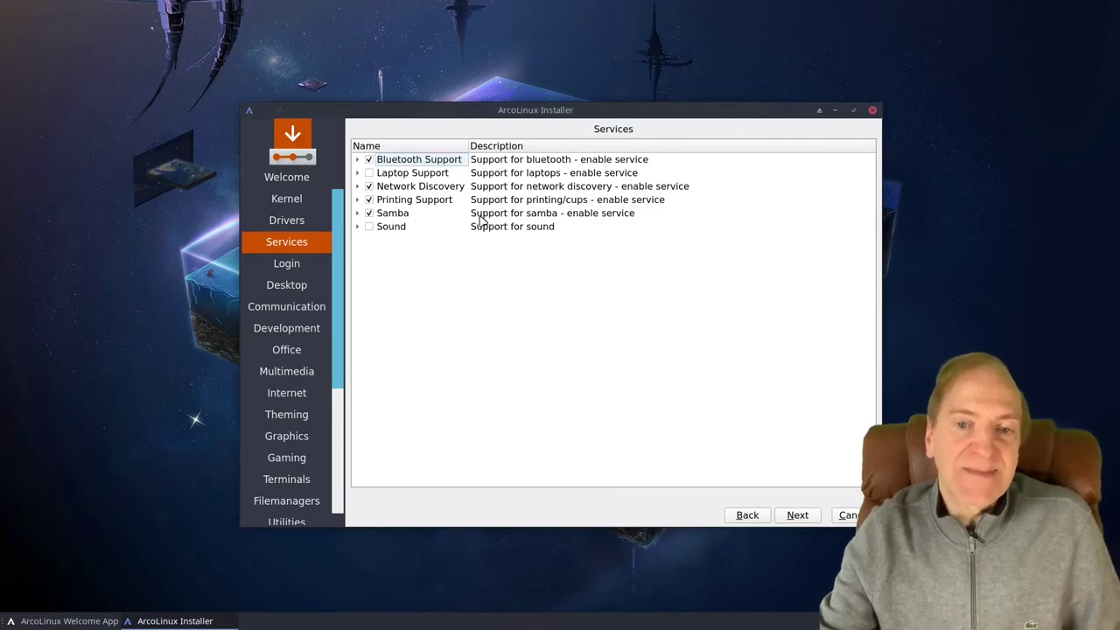
{"action": "left_click", "coordinate": [369, 227]}
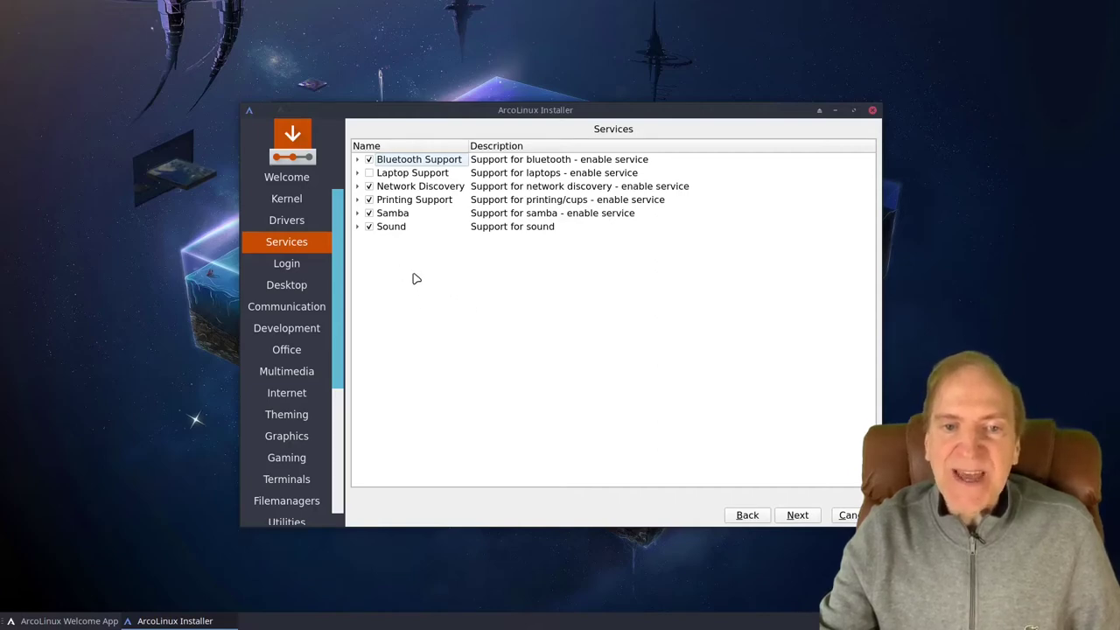
{"action": "left_click", "coordinate": [799, 516]}
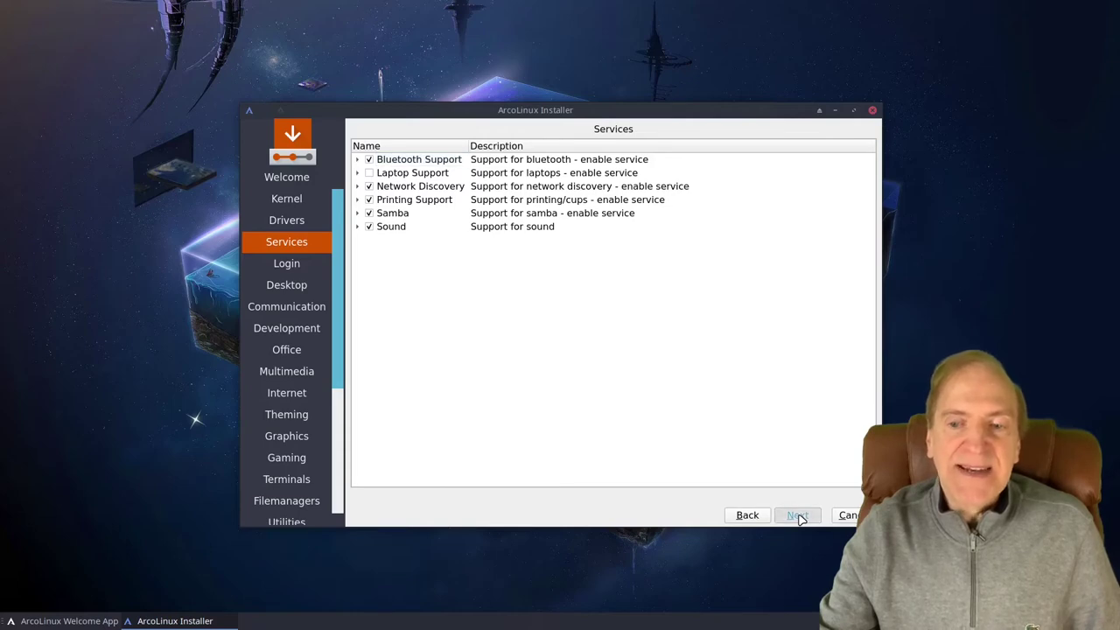
{"action": "left_click", "coordinate": [799, 516]}
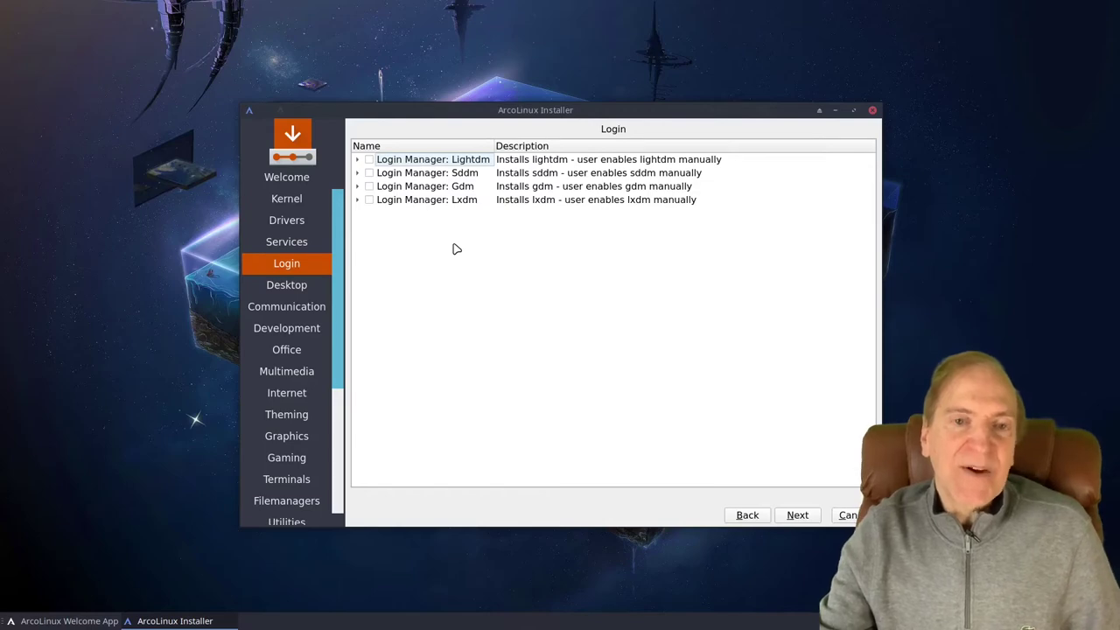
Choose Sddm as the login manager and Plasma as the desktop, and continue to the communication software.
{"action": "left_click", "coordinate": [369, 173]}
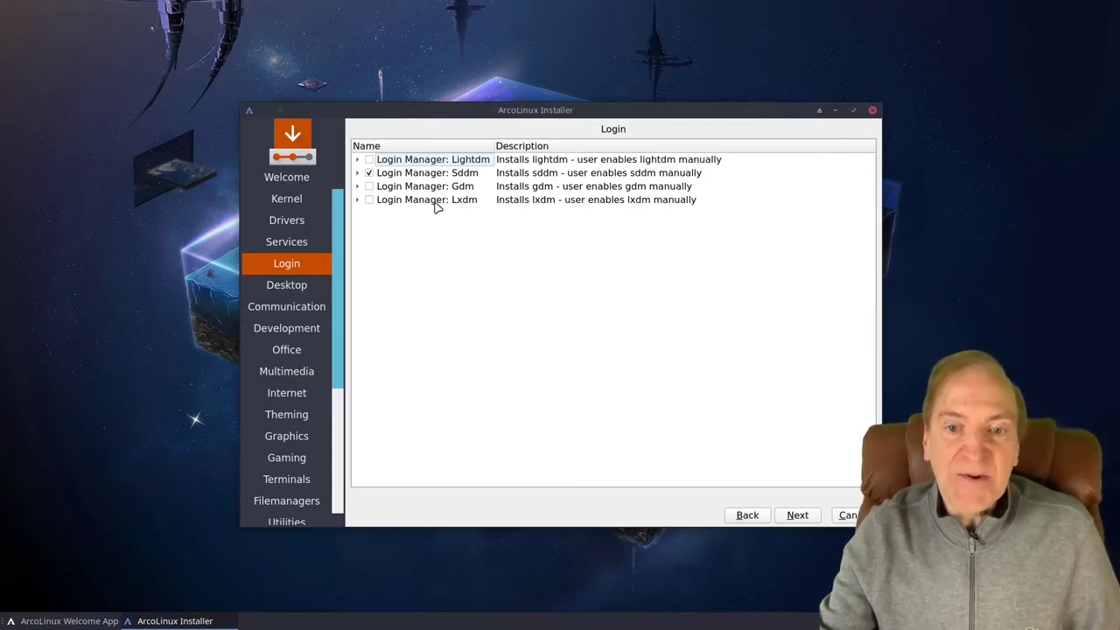
{"action": "left_click", "coordinate": [797, 515]}
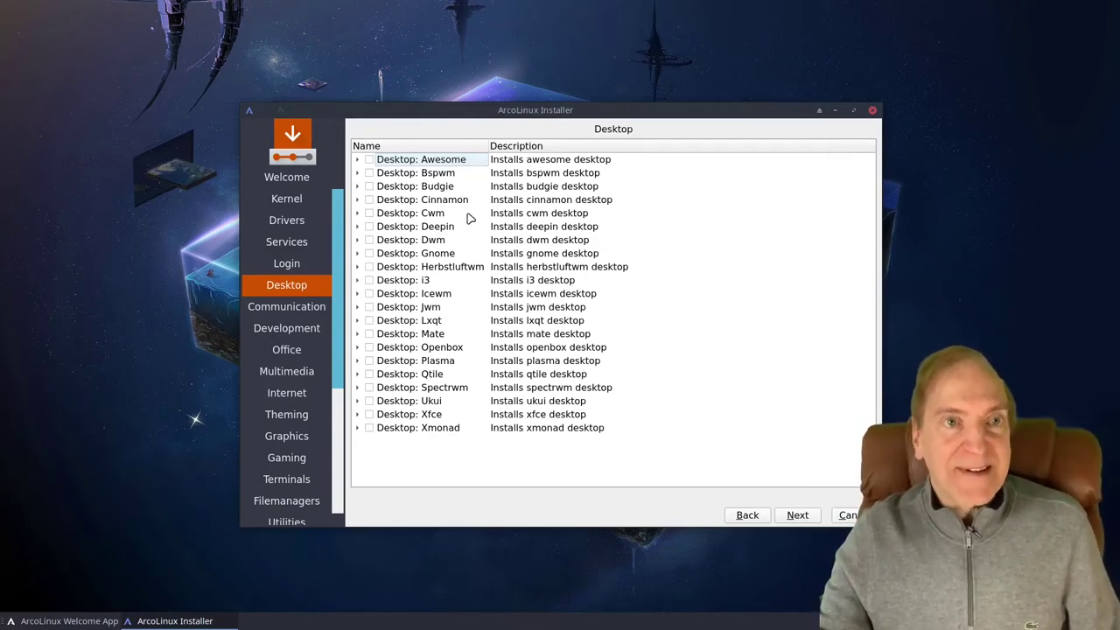
{"action": "mouse_move", "coordinate": [553, 11]}
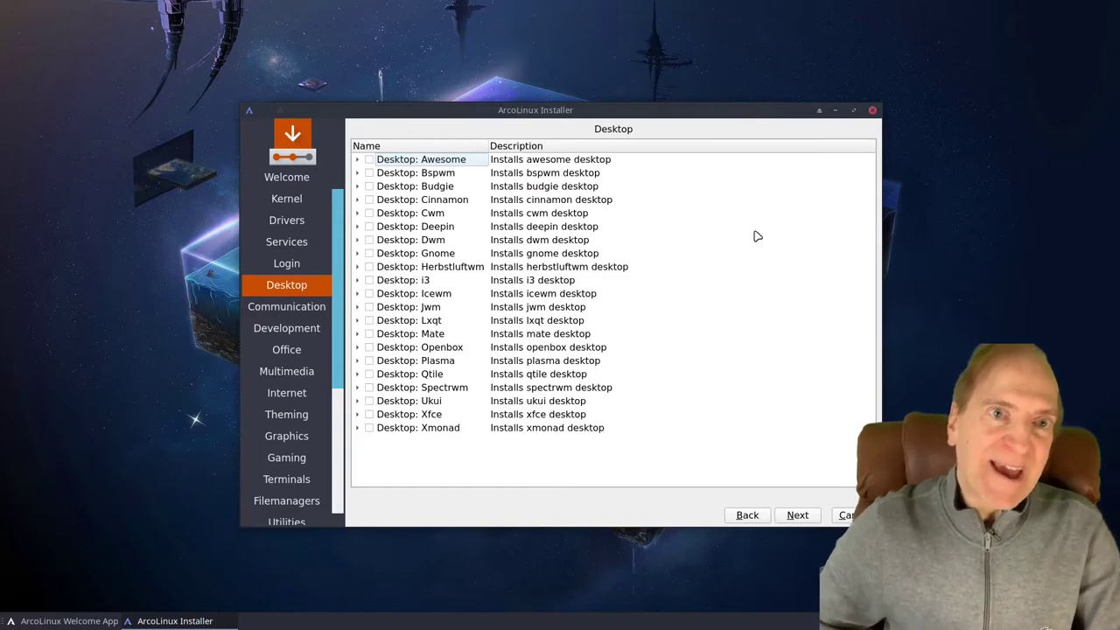
{"action": "left_click", "coordinate": [369, 362]}
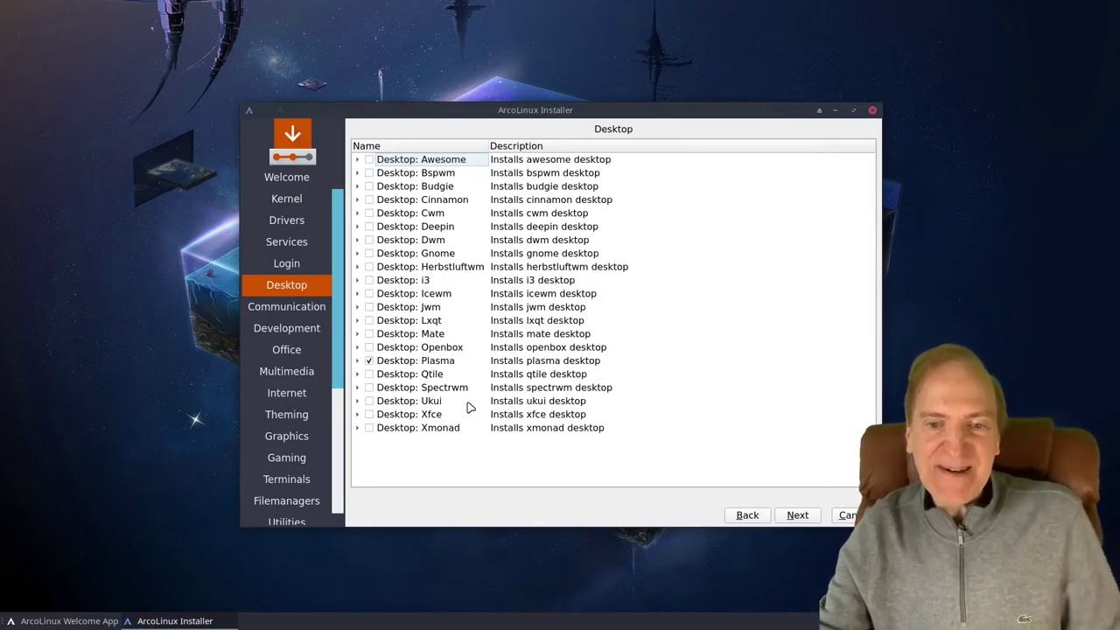
{"action": "left_click", "coordinate": [797, 518]}
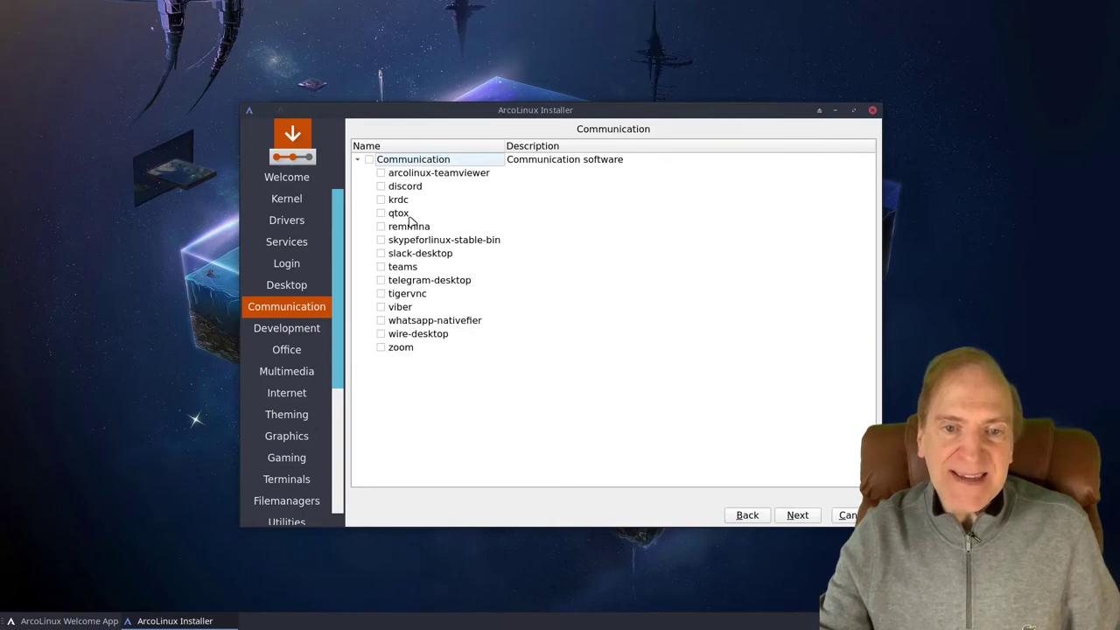
Leave communication software unselected, and pick code and geany for development plus WPS Office as the office suite.
{"action": "left_click", "coordinate": [382, 230]}
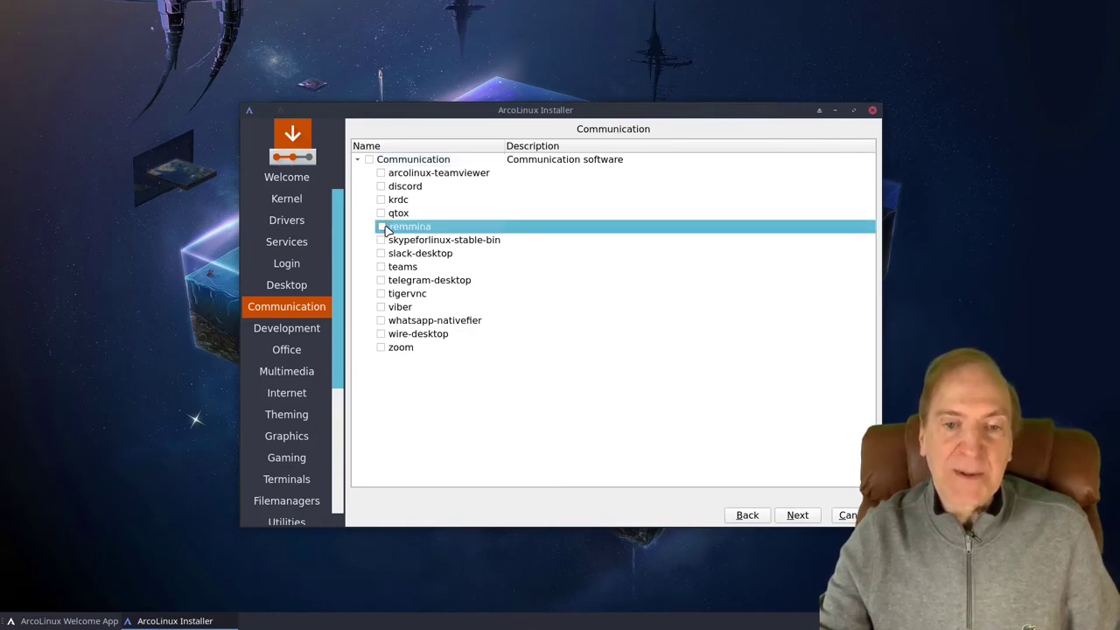
{"action": "left_click", "coordinate": [795, 516]}
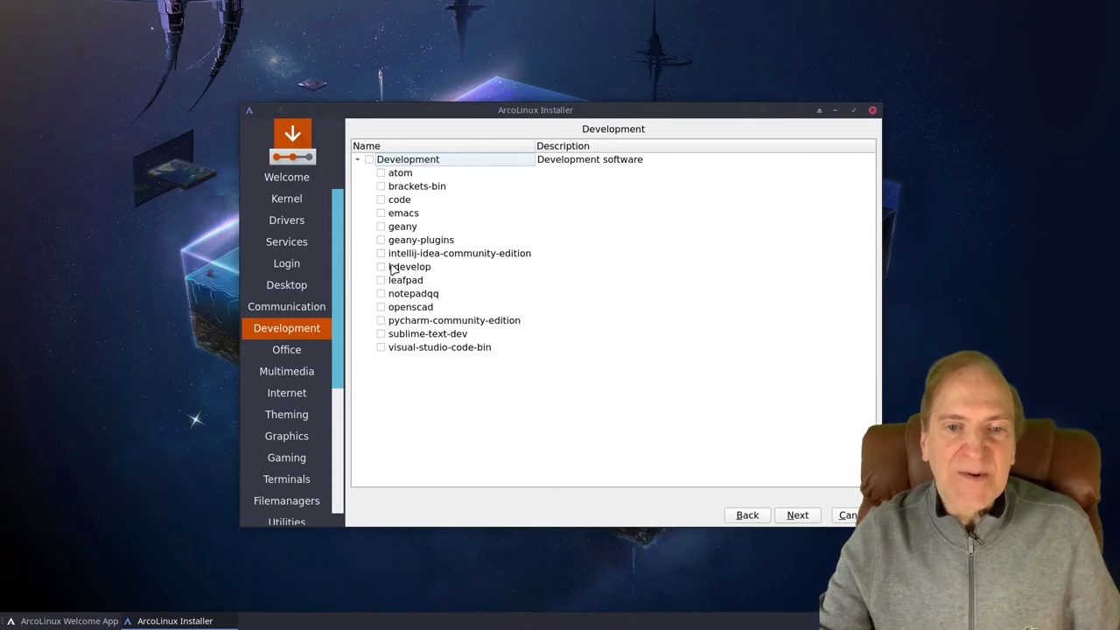
{"action": "left_click", "coordinate": [381, 201]}
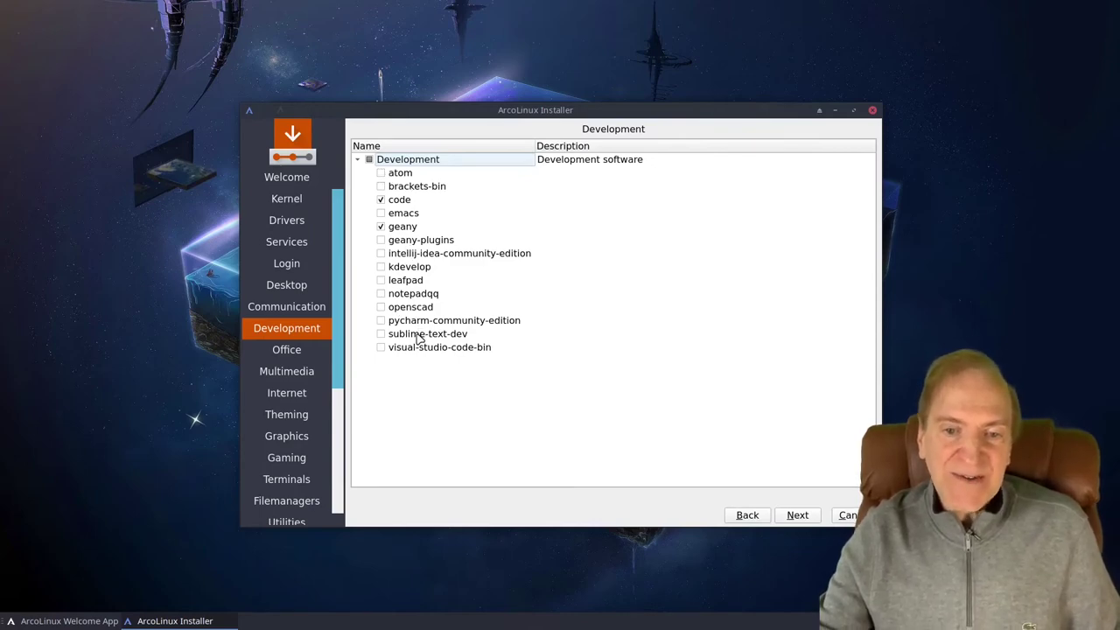
{"action": "key", "text": "alt+n"}
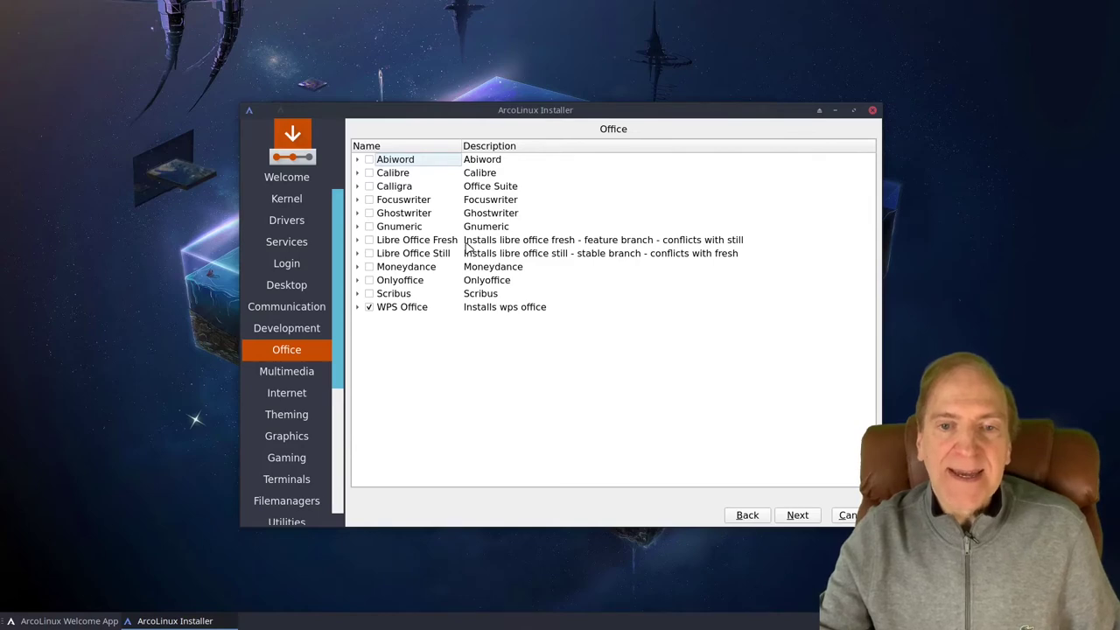
{"action": "left_click", "coordinate": [799, 516]}
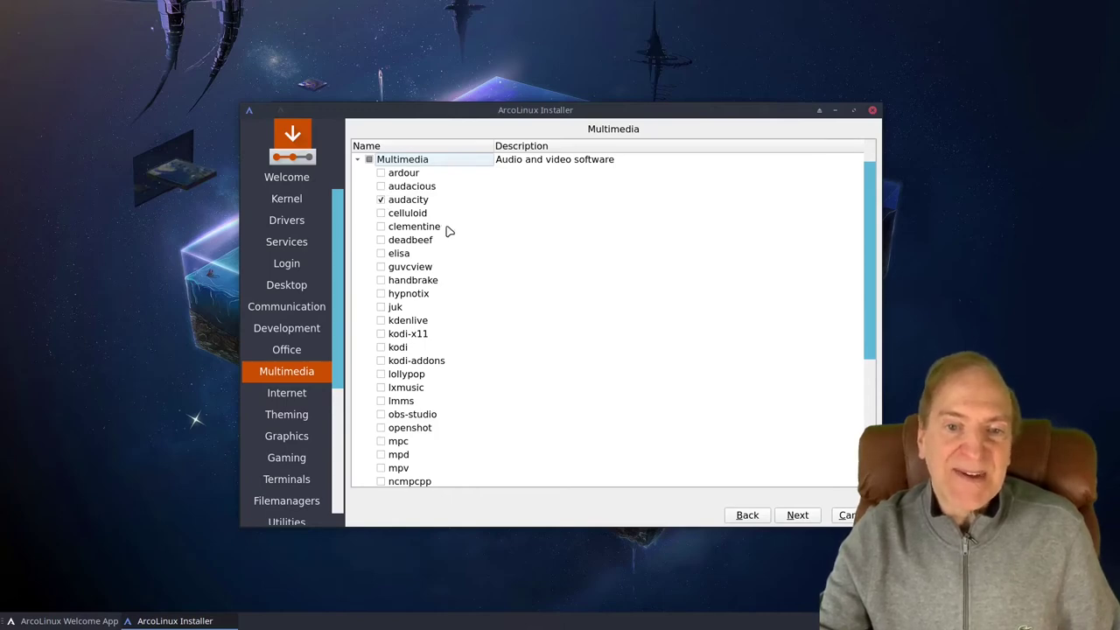
Select audacity, hypnotix, kdenlive, lollypop, obs-studio, simplescreenrecorder and vlc as the multimedia software and continue to the internet software.
{"action": "left_click", "coordinate": [381, 294]}
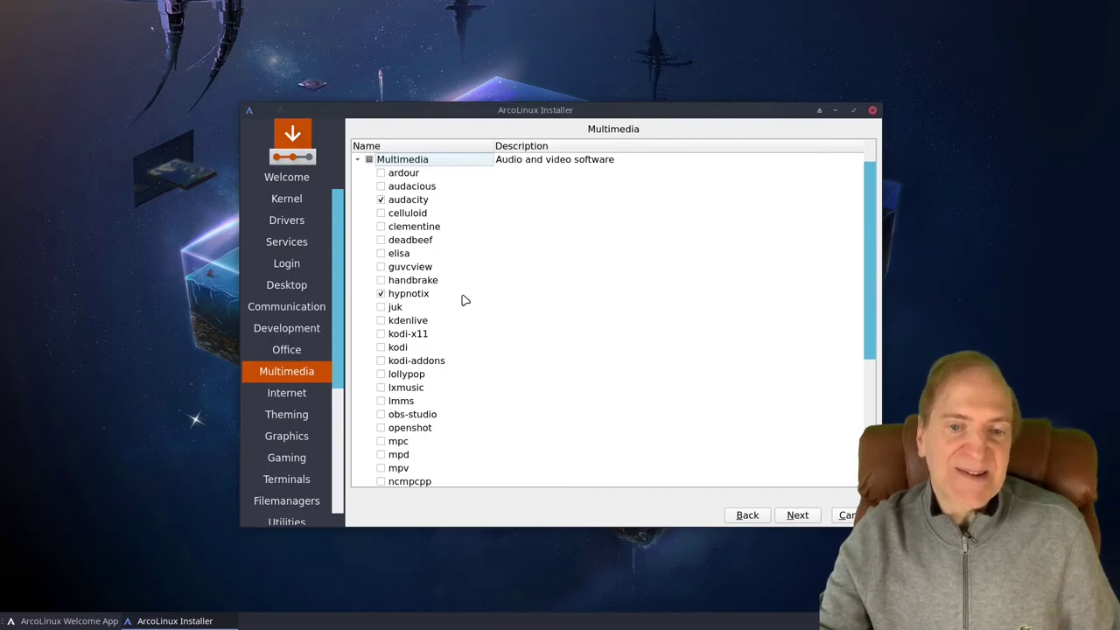
{"action": "scroll", "coordinate": [492, 378], "scroll_direction": "down", "scroll_amount": 1}
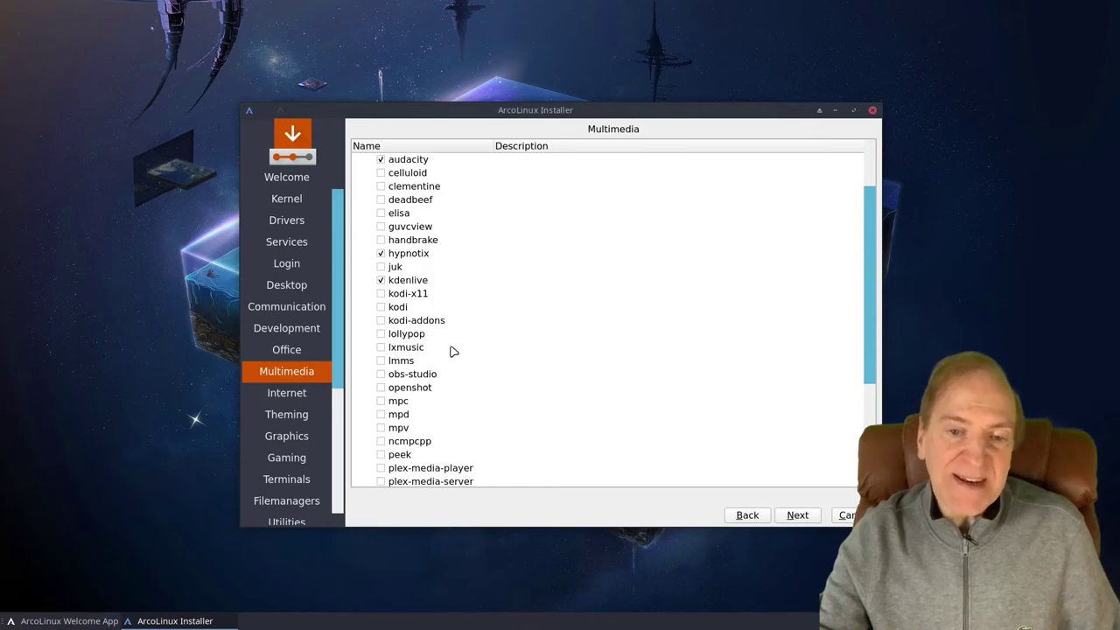
{"action": "left_click", "coordinate": [382, 334]}
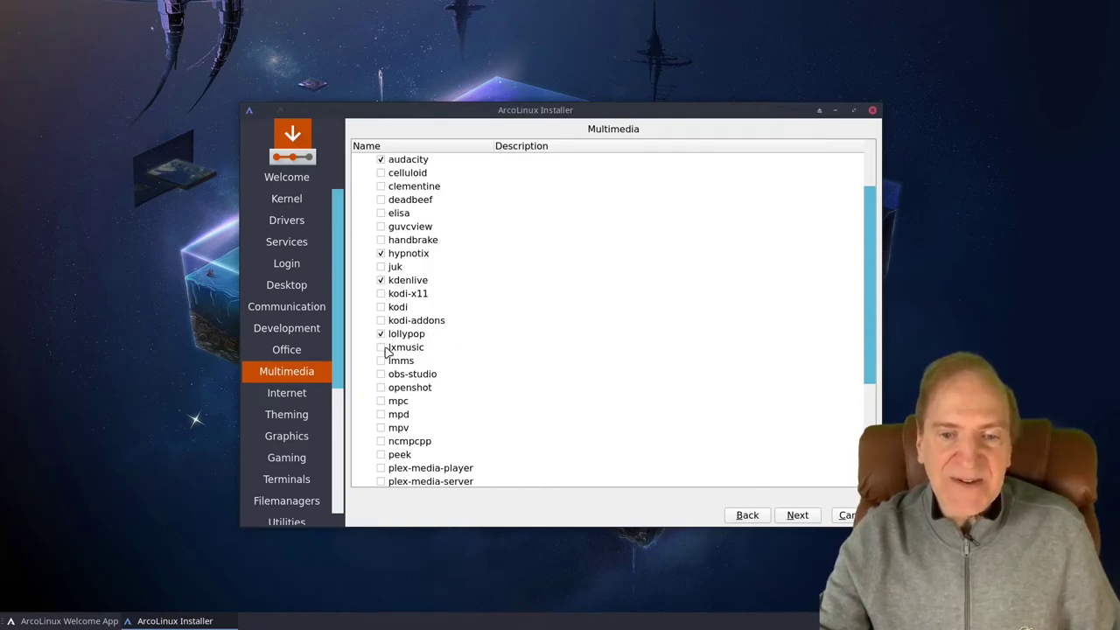
{"action": "left_click", "coordinate": [382, 375]}
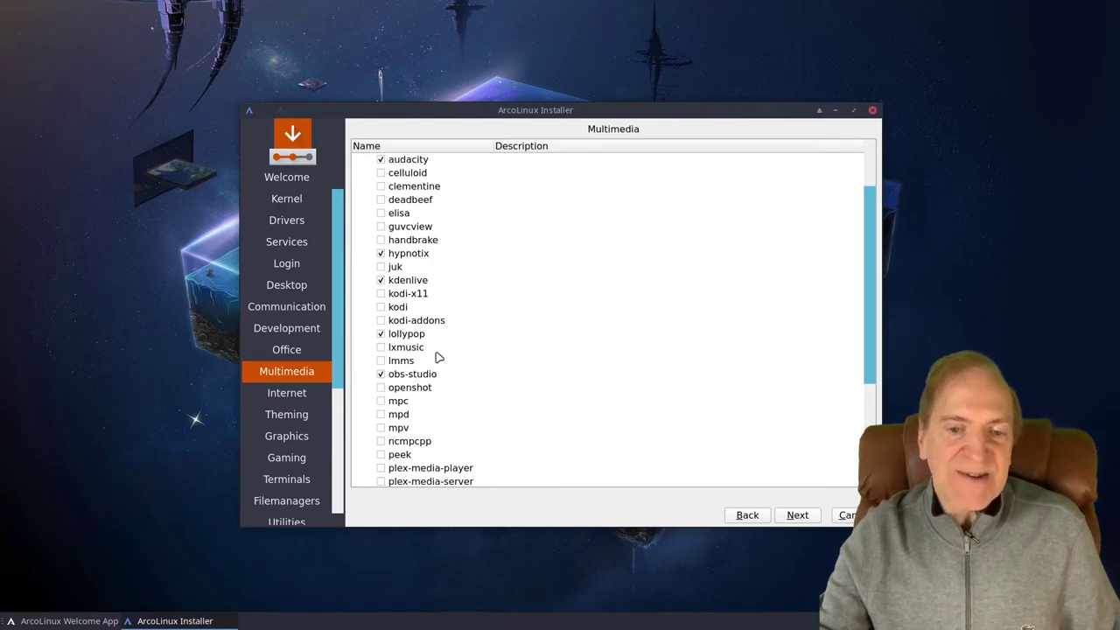
{"action": "scroll", "coordinate": [489, 390], "scroll_direction": "down", "scroll_amount": 3}
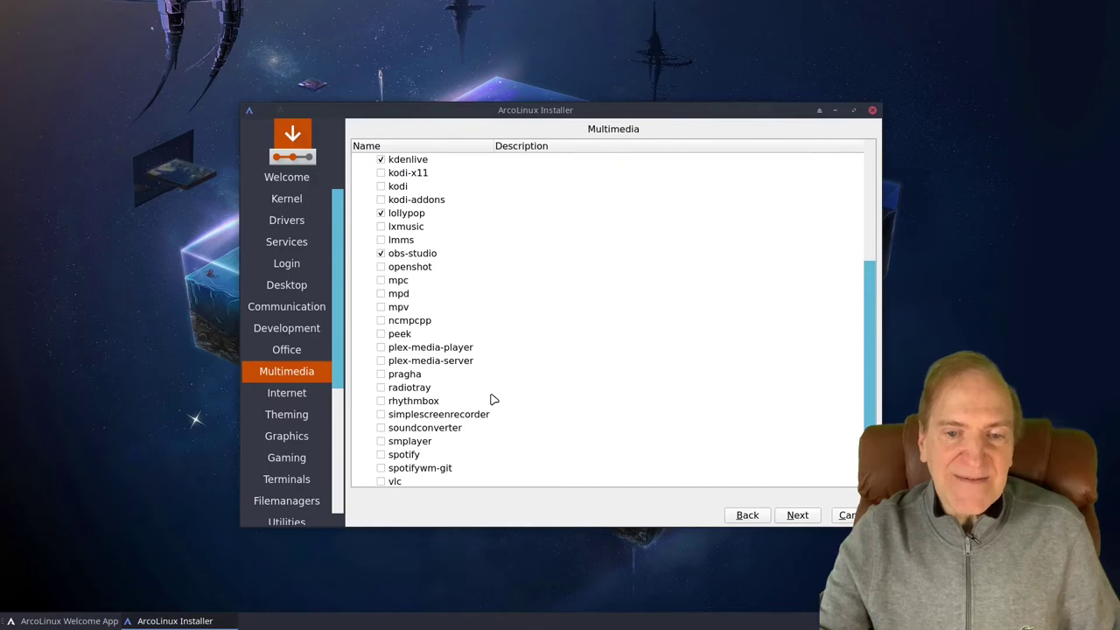
{"action": "scroll", "coordinate": [491, 399], "scroll_direction": "down", "scroll_amount": 1}
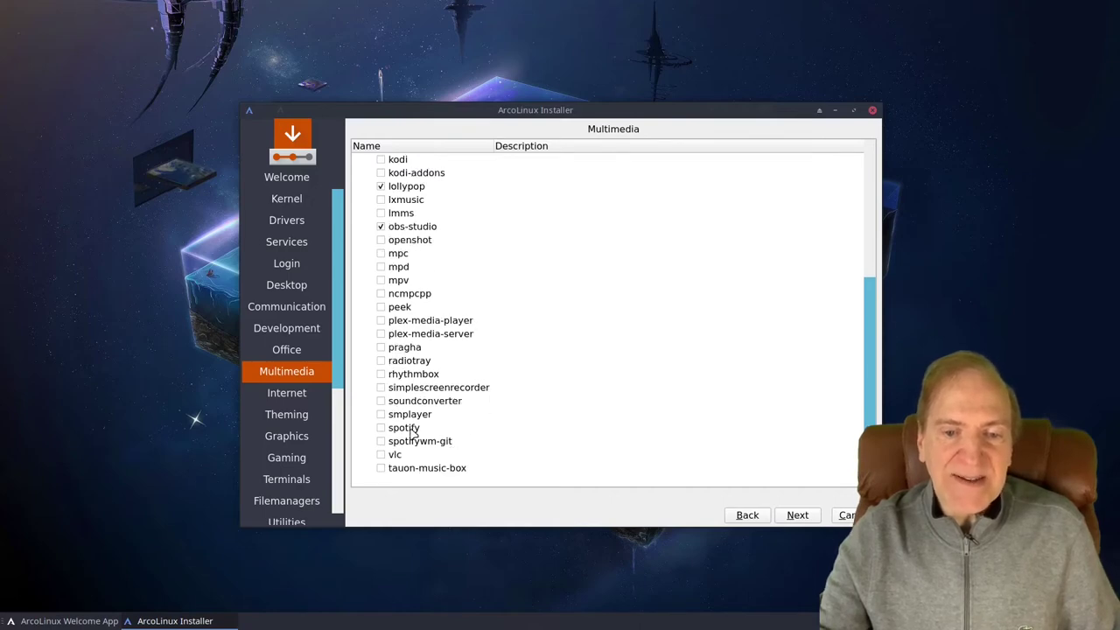
{"action": "left_click", "coordinate": [382, 455]}
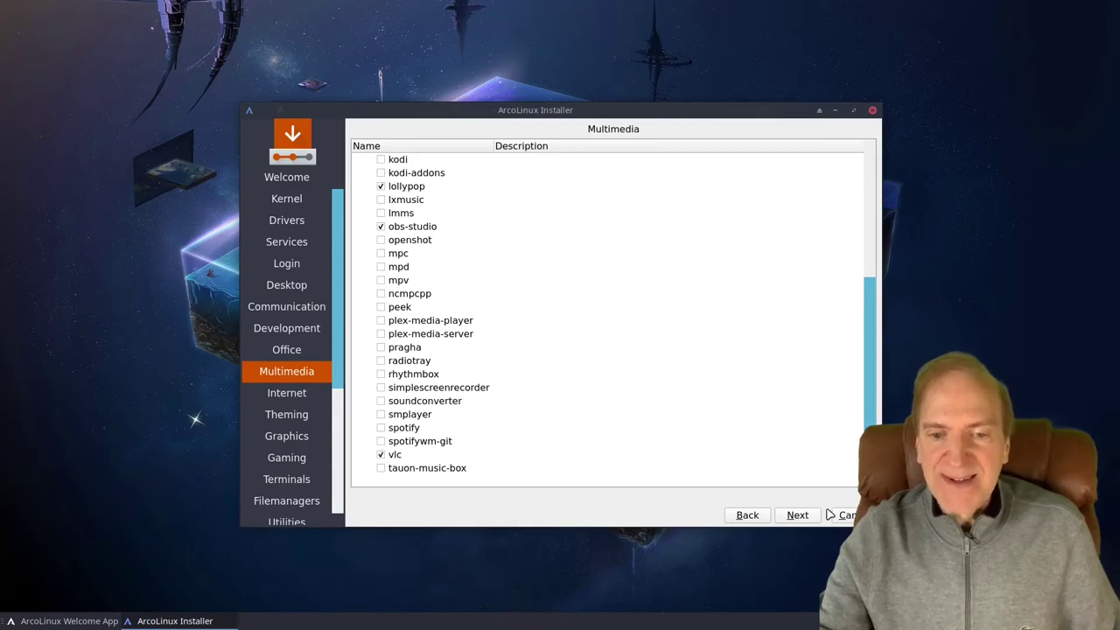
{"action": "left_click", "coordinate": [381, 388]}
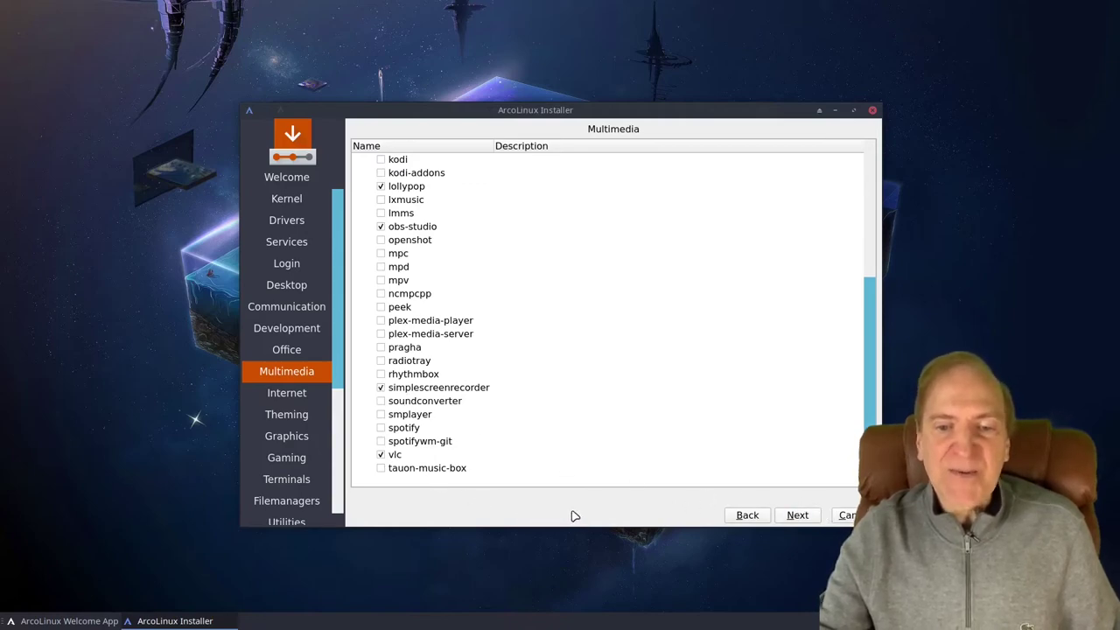
{"action": "left_click", "coordinate": [796, 515]}
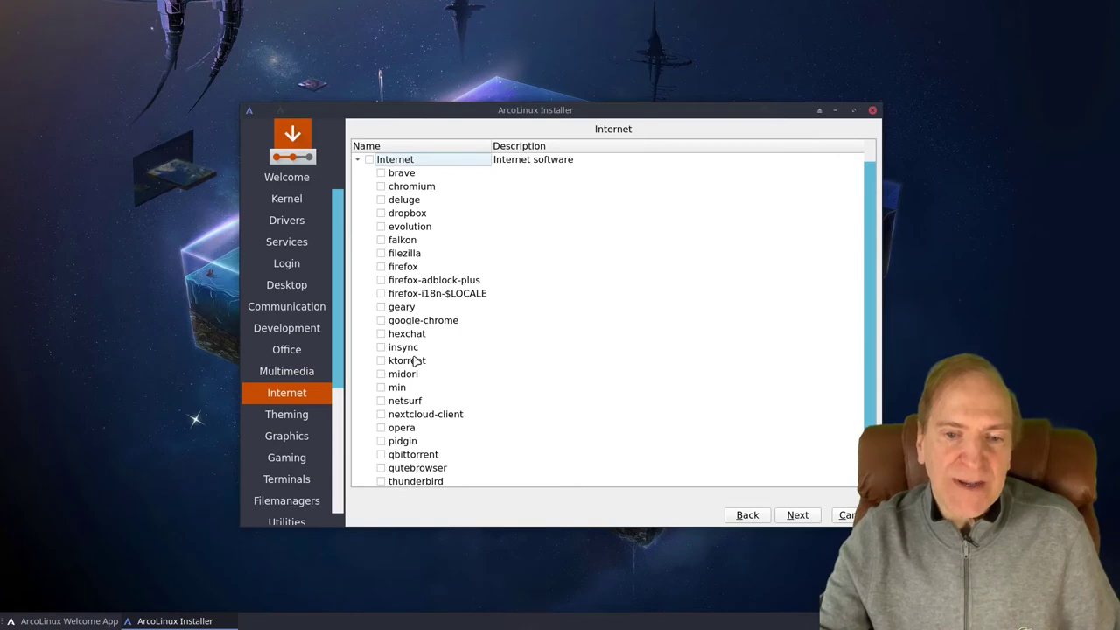
Select firefox, chromium and qbittorrent as the internet software, leaving ktorrent out, and continue to theming.
{"action": "left_click", "coordinate": [381, 267]}
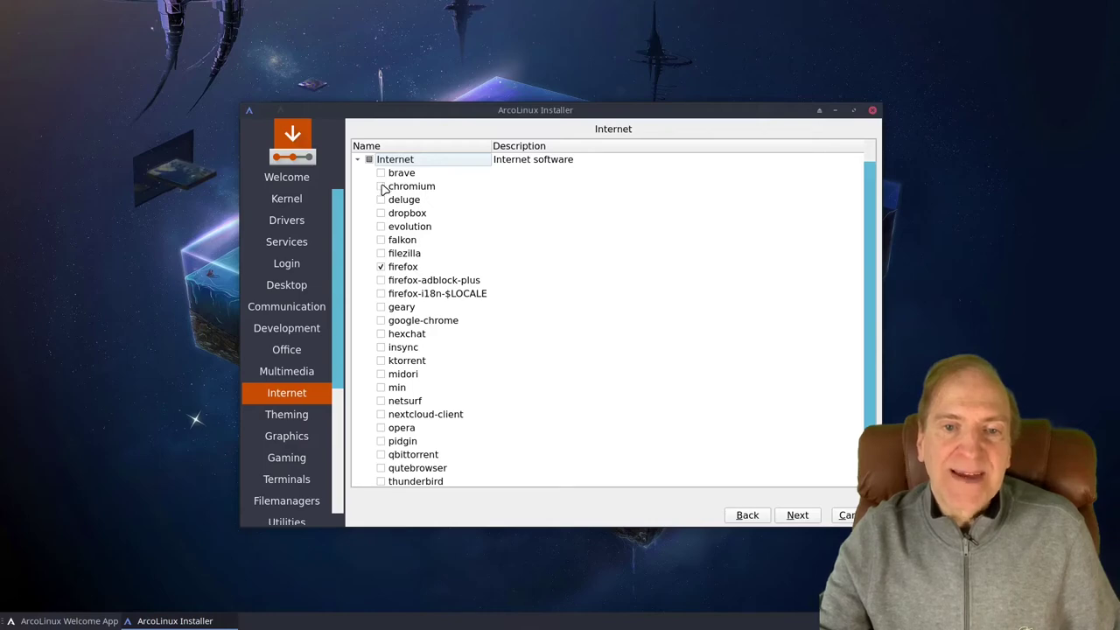
{"action": "left_click", "coordinate": [382, 188]}
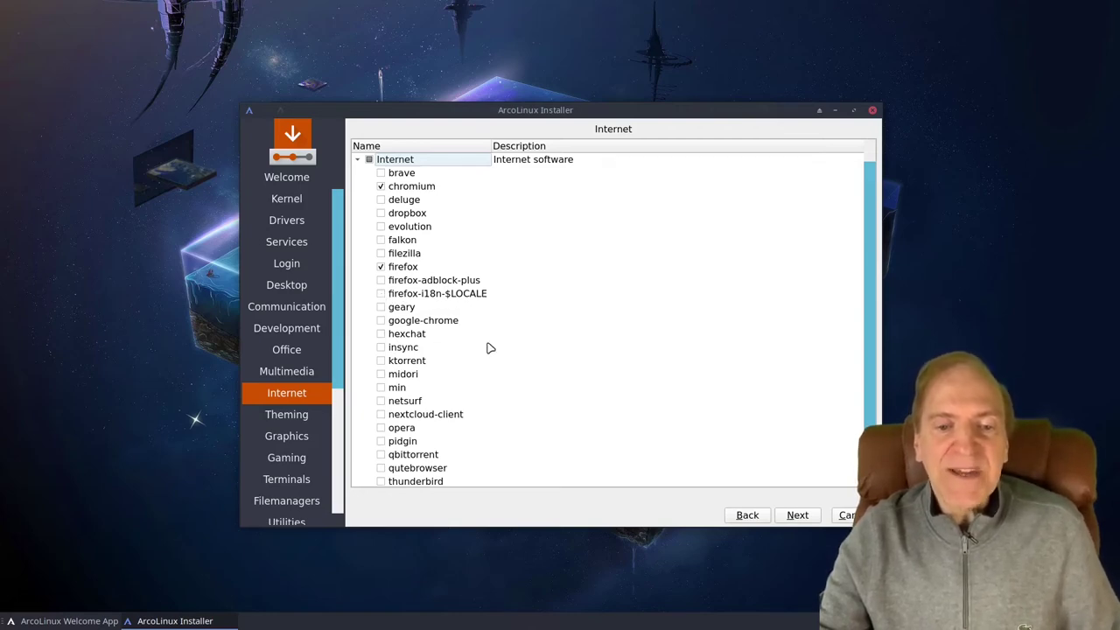
{"action": "scroll", "coordinate": [490, 353], "scroll_direction": "down", "scroll_amount": 1}
{"action": "scroll", "coordinate": [490, 353], "scroll_direction": "up", "scroll_amount": 1}
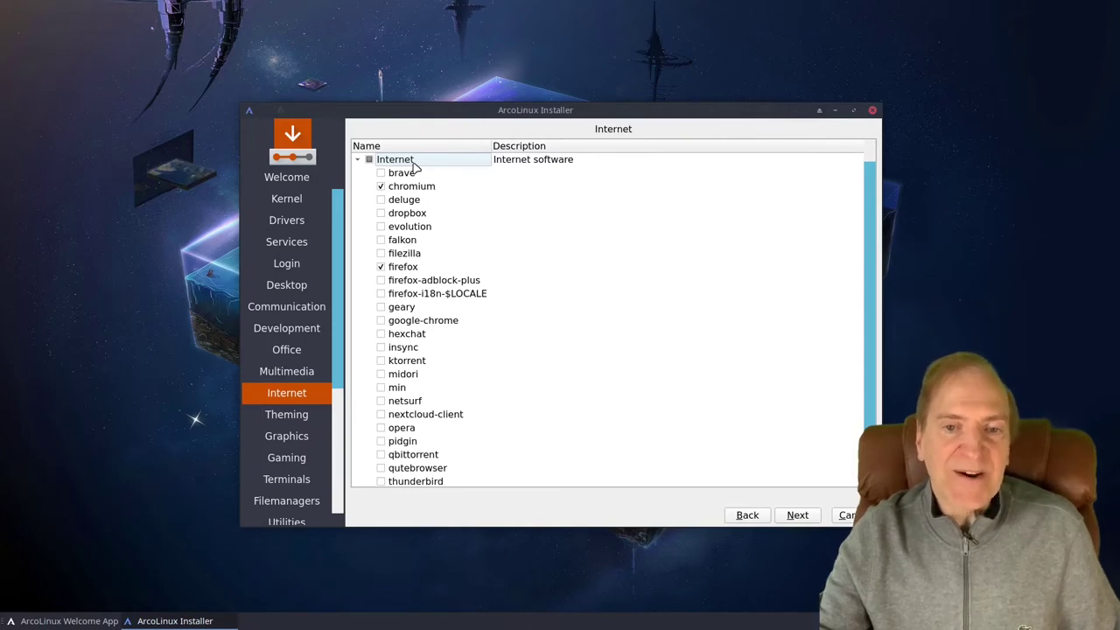
{"action": "scroll", "coordinate": [494, 326], "scroll_direction": "down", "scroll_amount": 1}
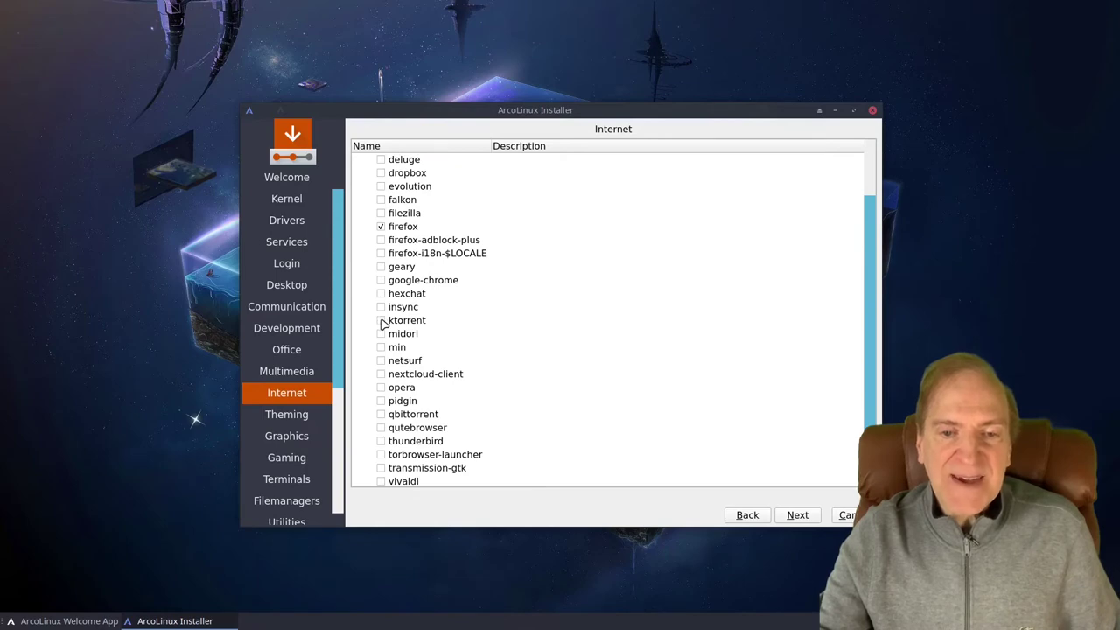
{"action": "scroll", "coordinate": [530, 364], "scroll_direction": "down", "scroll_amount": 1}
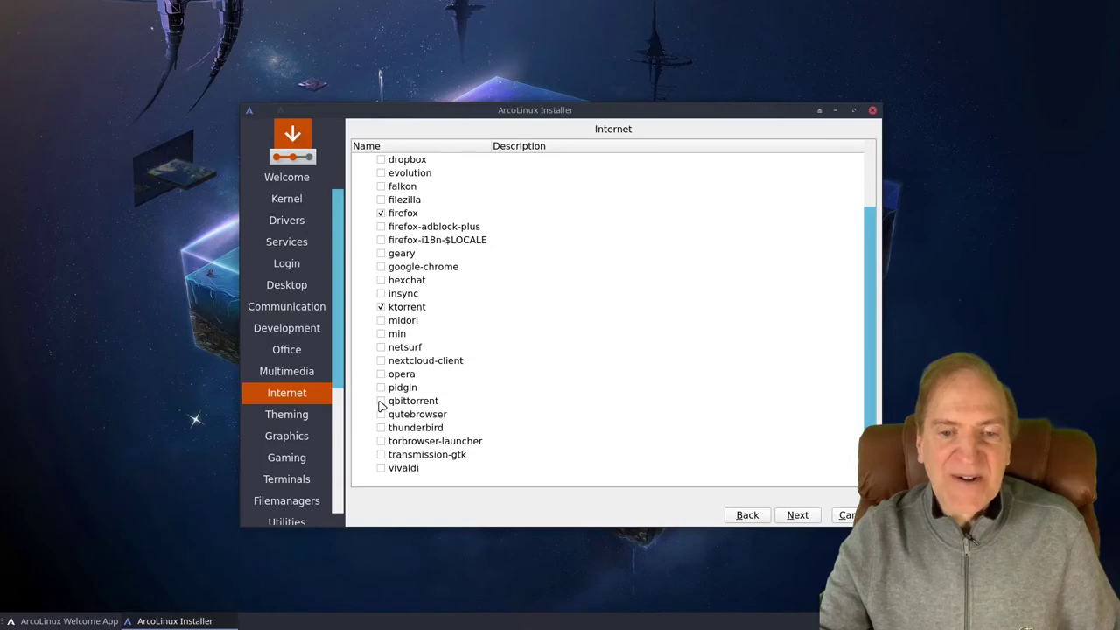
{"action": "left_click", "coordinate": [380, 307]}
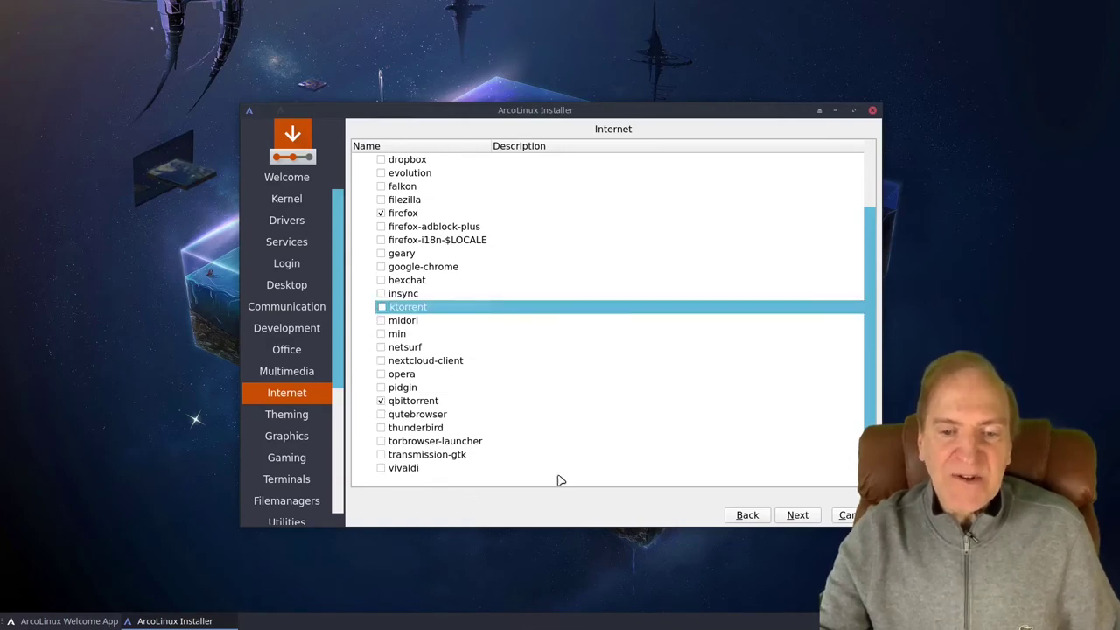
{"action": "left_click", "coordinate": [790, 516]}
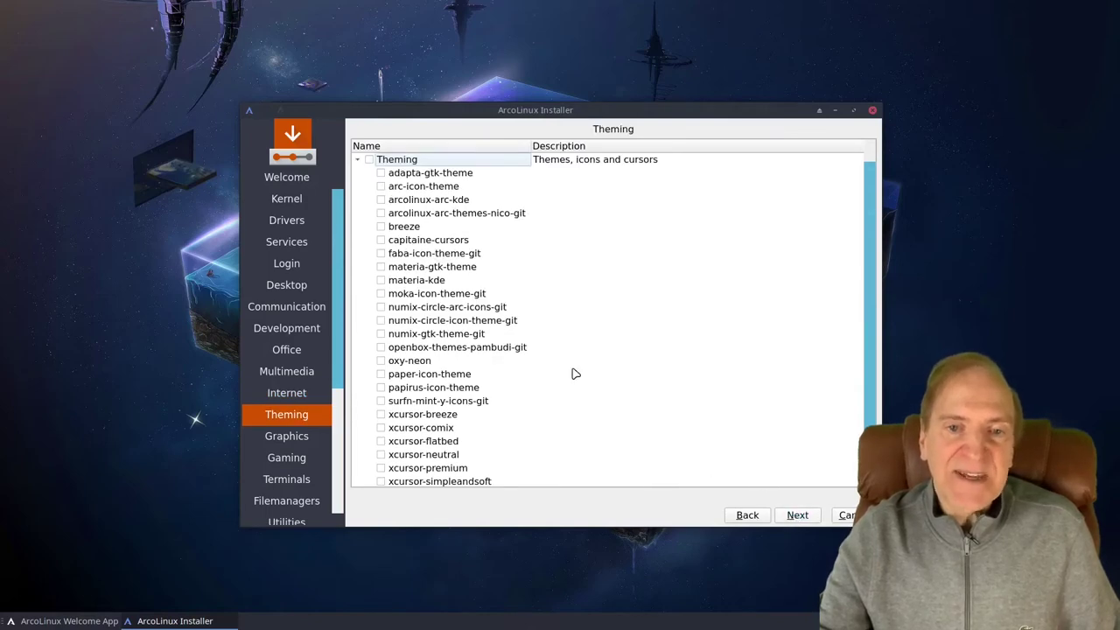
Select the entire Theming group of themes, icons and cursors, and choose blender, gimp and inkscape as graphics software.
{"action": "scroll", "coordinate": [471, 324], "scroll_direction": "down", "scroll_amount": 1}
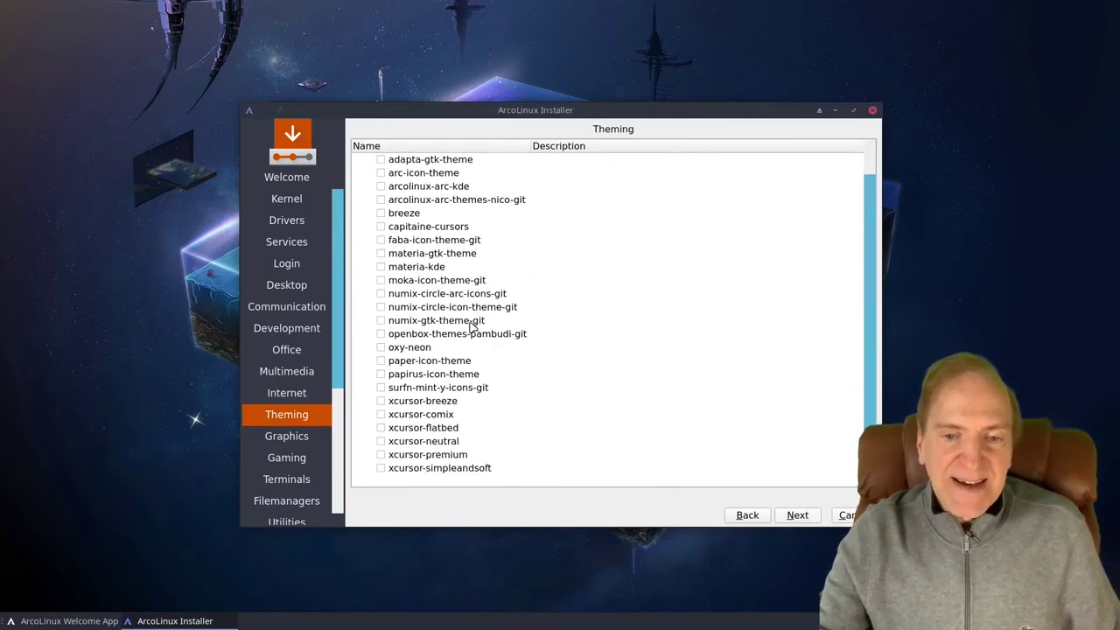
{"action": "scroll", "coordinate": [471, 324], "scroll_direction": "up", "scroll_amount": 1}
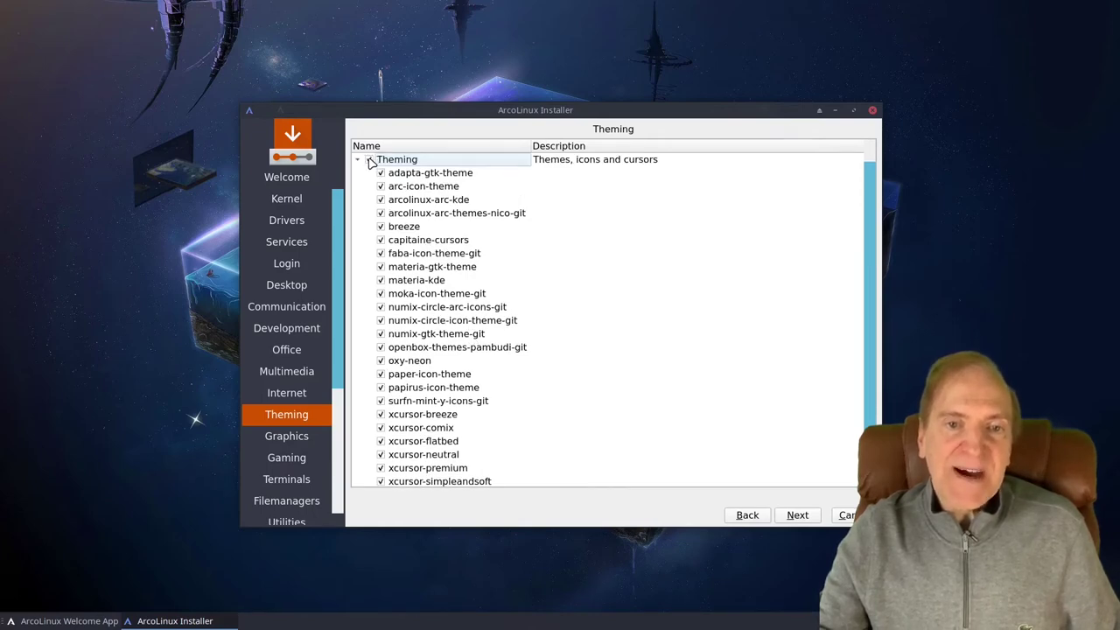
{"action": "left_click", "coordinate": [797, 517]}
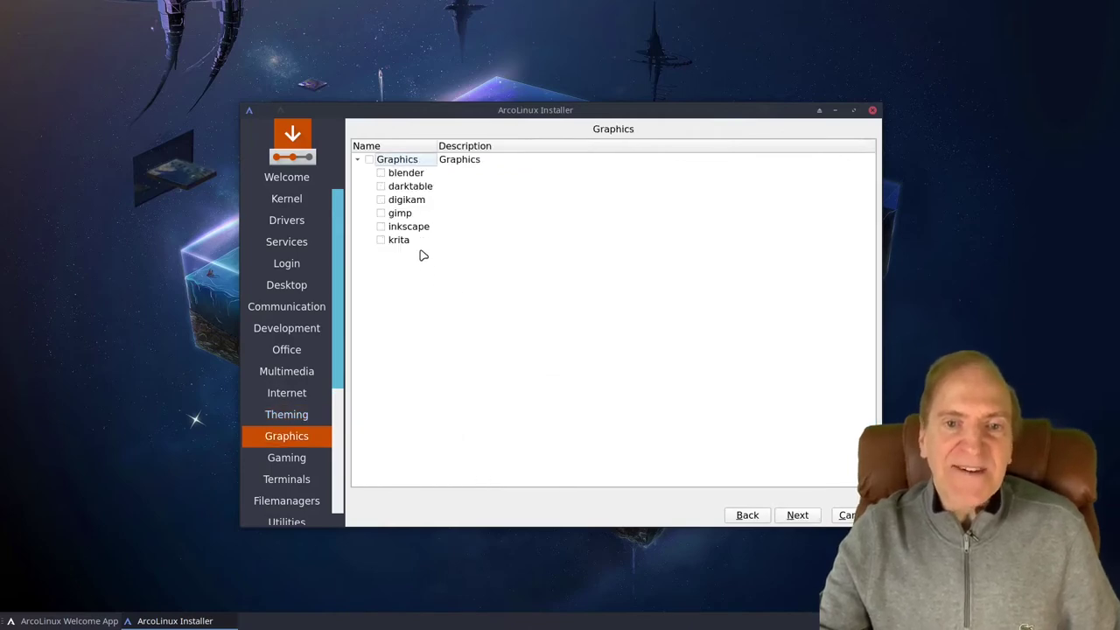
{"action": "left_click", "coordinate": [381, 174]}
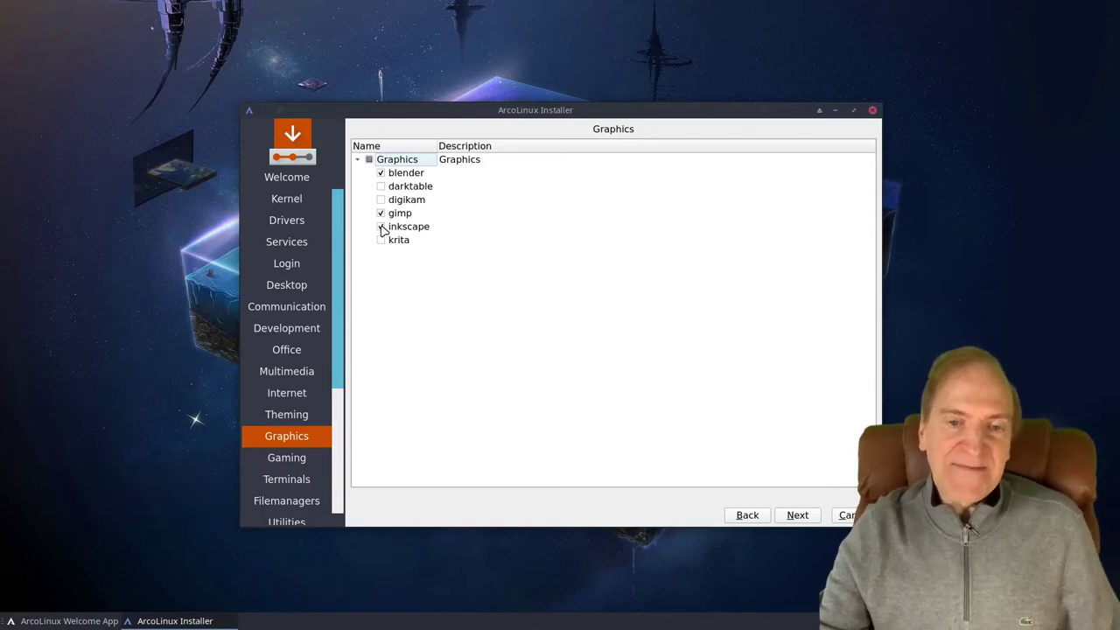
{"action": "left_click", "coordinate": [381, 227]}
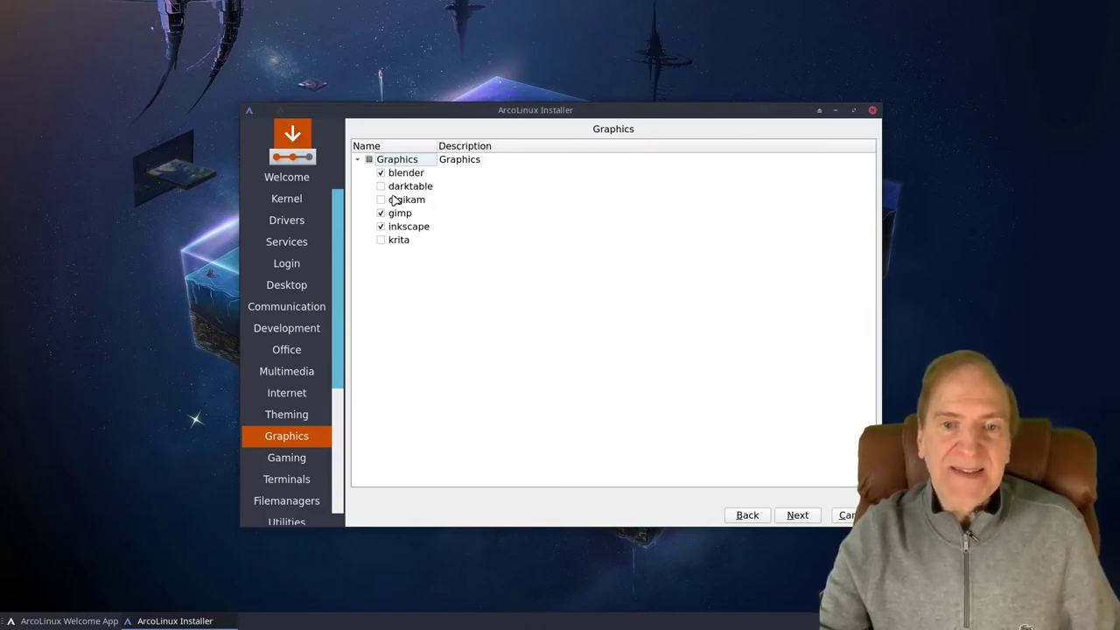
Continue to gaming, select extremetuxracer as the only game, and continue to the terminals.
{"action": "left_click", "coordinate": [805, 518]}
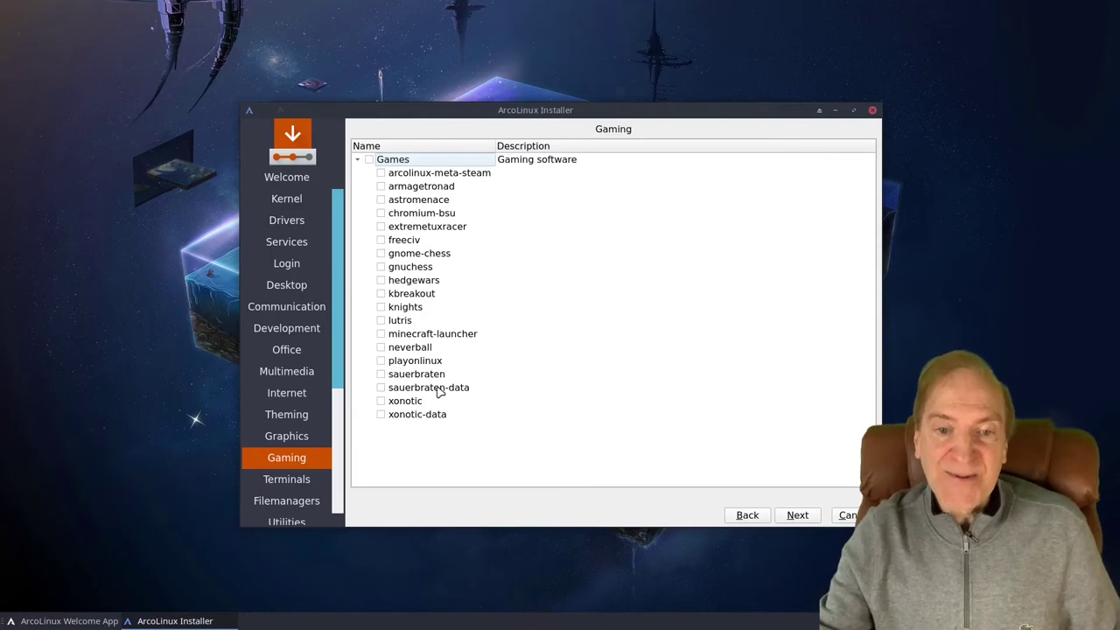
{"action": "left_click", "coordinate": [381, 228]}
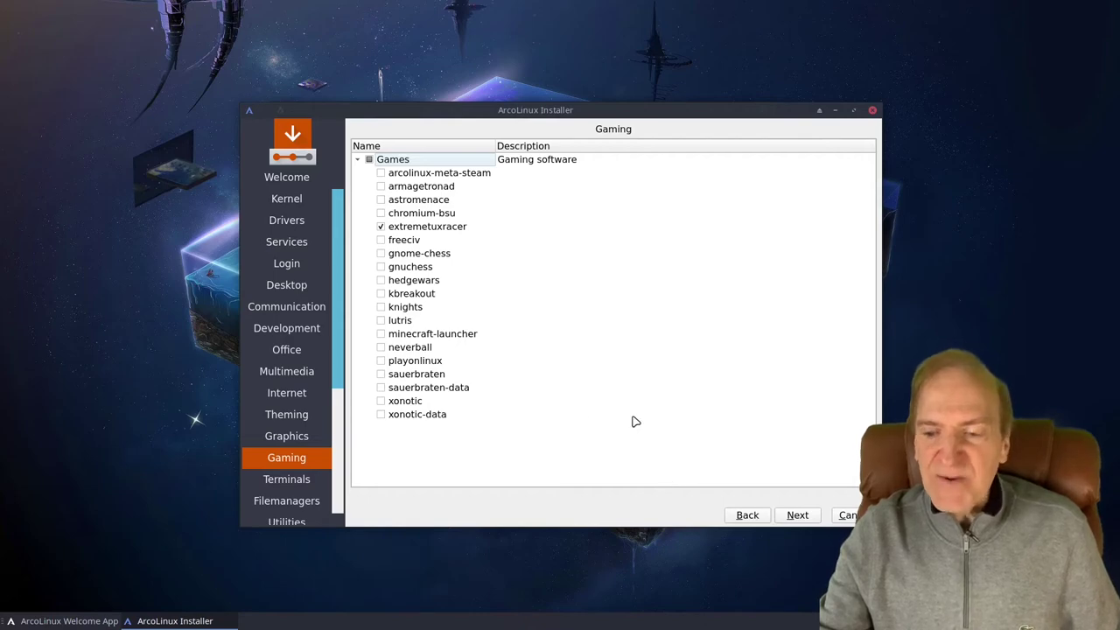
{"action": "left_click", "coordinate": [790, 515]}
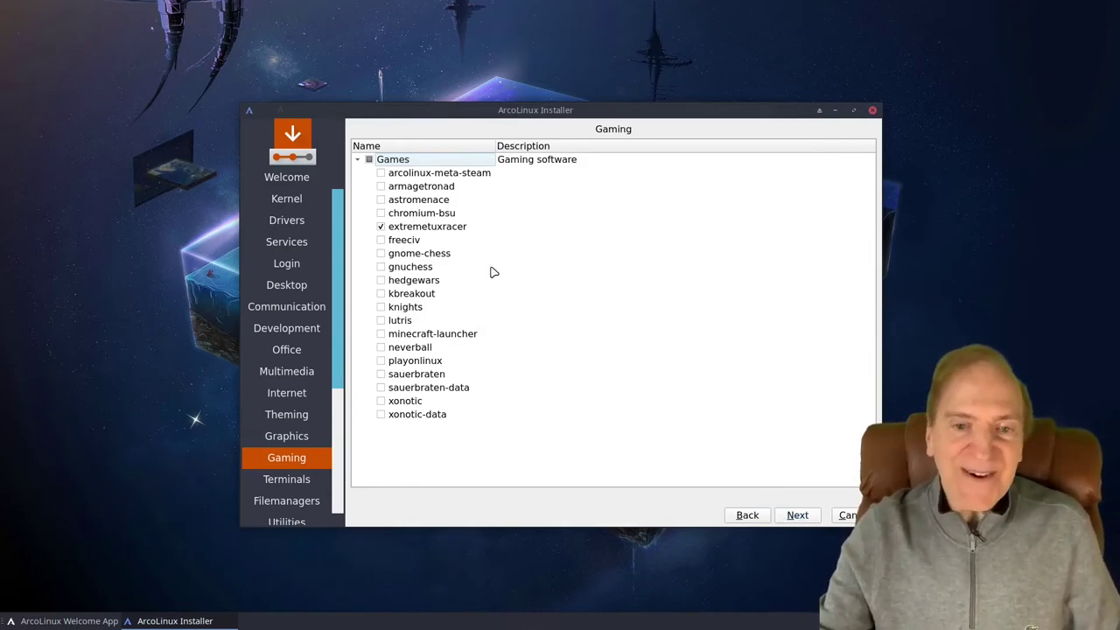
{"action": "left_click", "coordinate": [792, 515]}
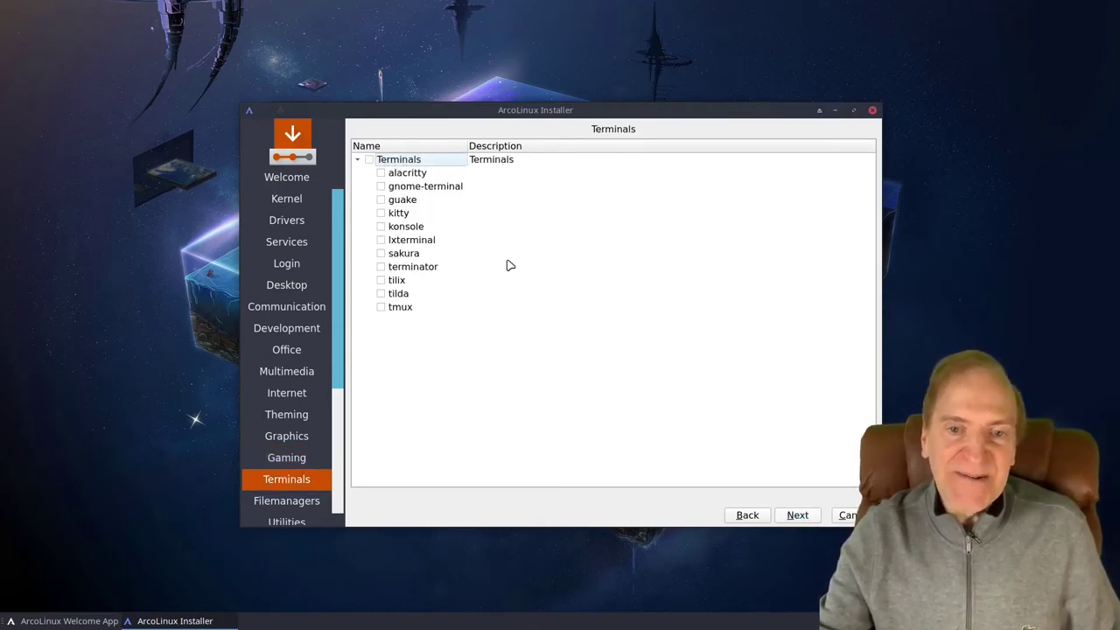
Select konsole and alacritty as terminals and dolphin as the file manager, and continue to the utilities.
{"action": "left_click", "coordinate": [381, 227]}
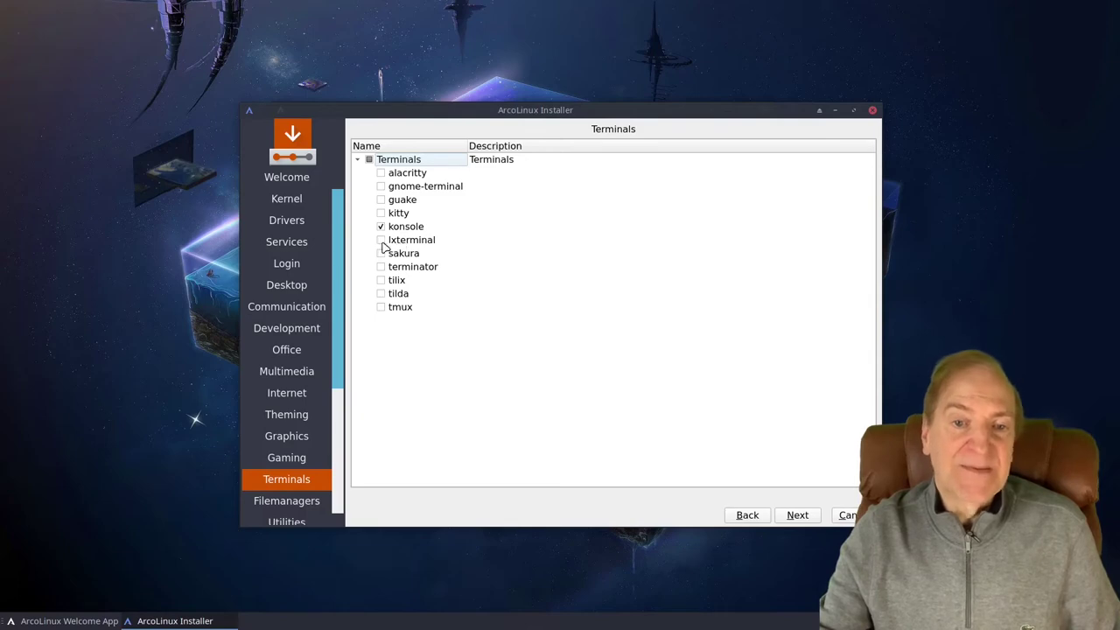
{"action": "left_click", "coordinate": [381, 174]}
{"action": "left_click", "coordinate": [793, 515]}
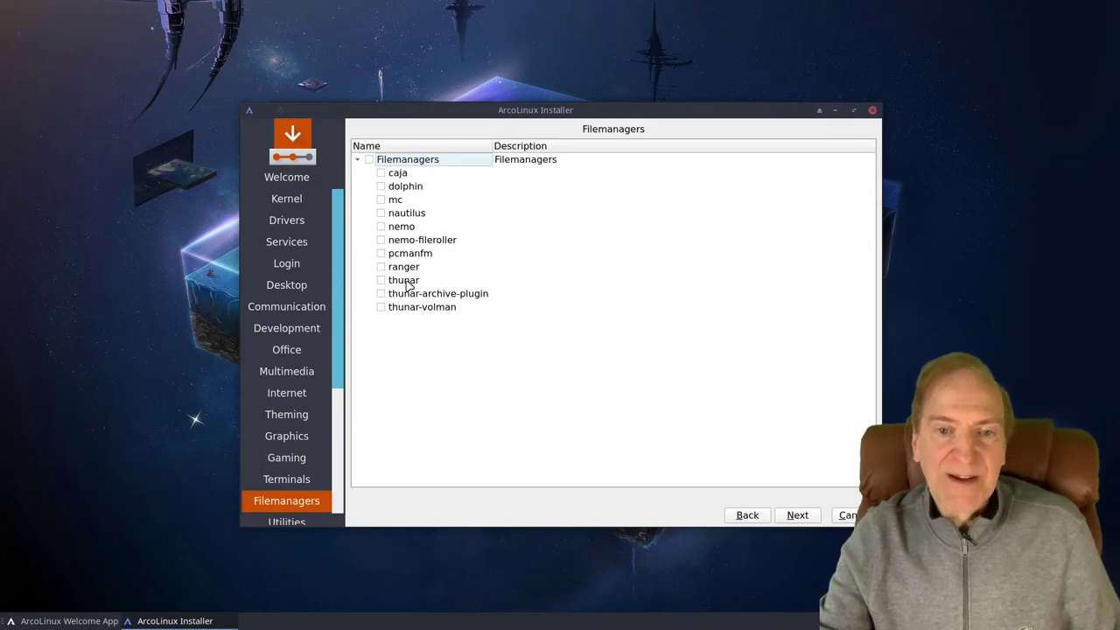
{"action": "left_click", "coordinate": [381, 187]}
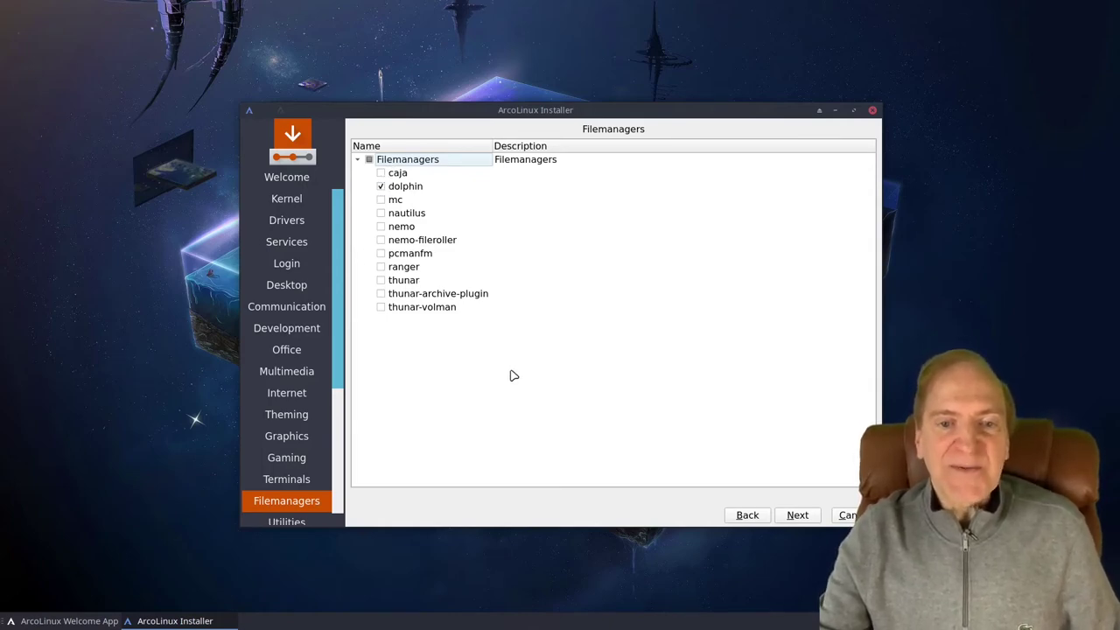
{"action": "left_click", "coordinate": [794, 516]}
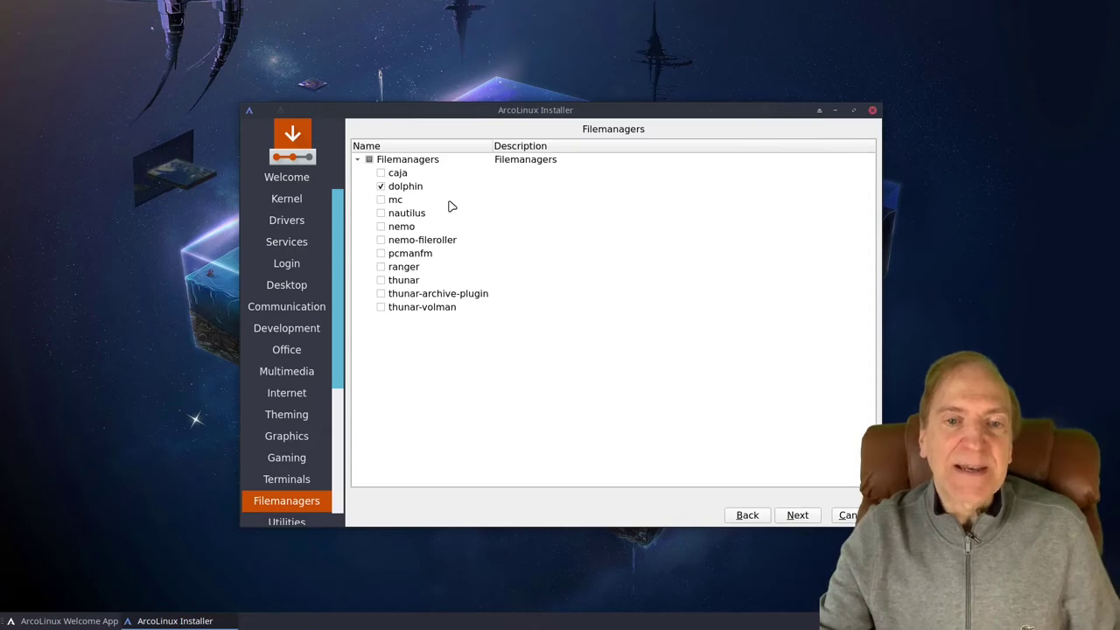
{"action": "left_click", "coordinate": [796, 515]}
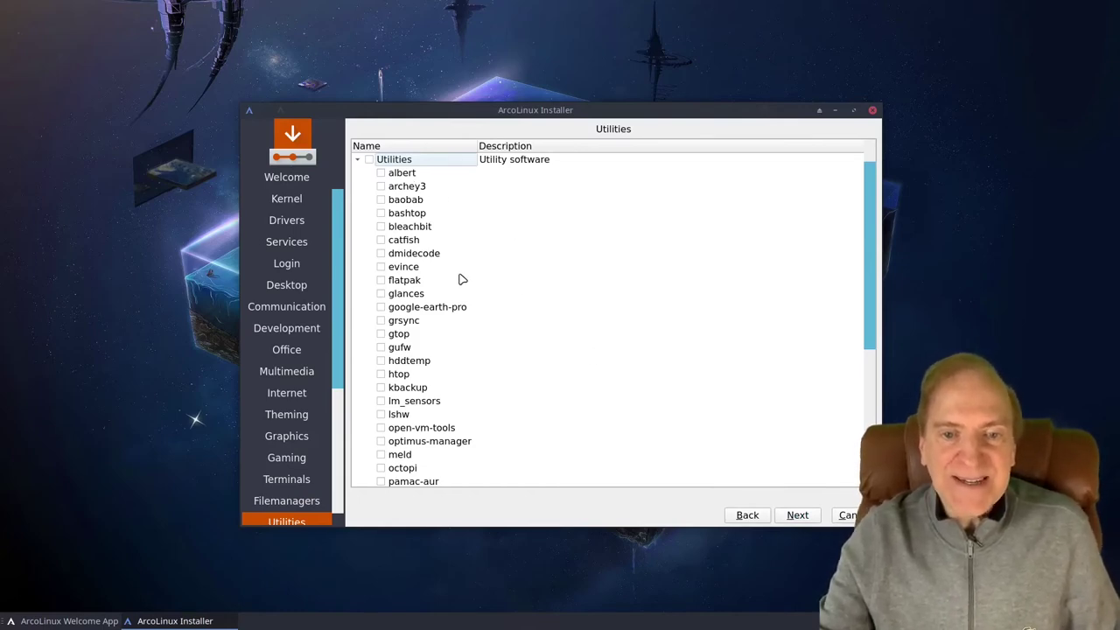
Select flatpak, htop, lshw, screenfetch, snapd, timeshift and youtube-dl as utilities and continue to the applications.
{"action": "left_click", "coordinate": [380, 280]}
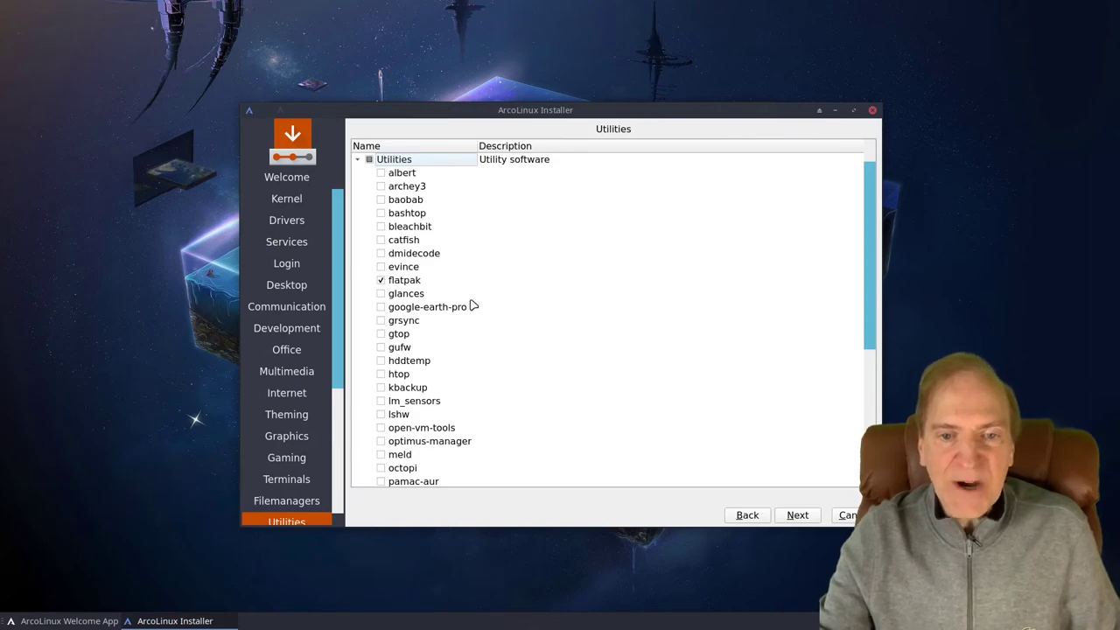
{"action": "scroll", "coordinate": [501, 307], "scroll_direction": "down", "scroll_amount": 2}
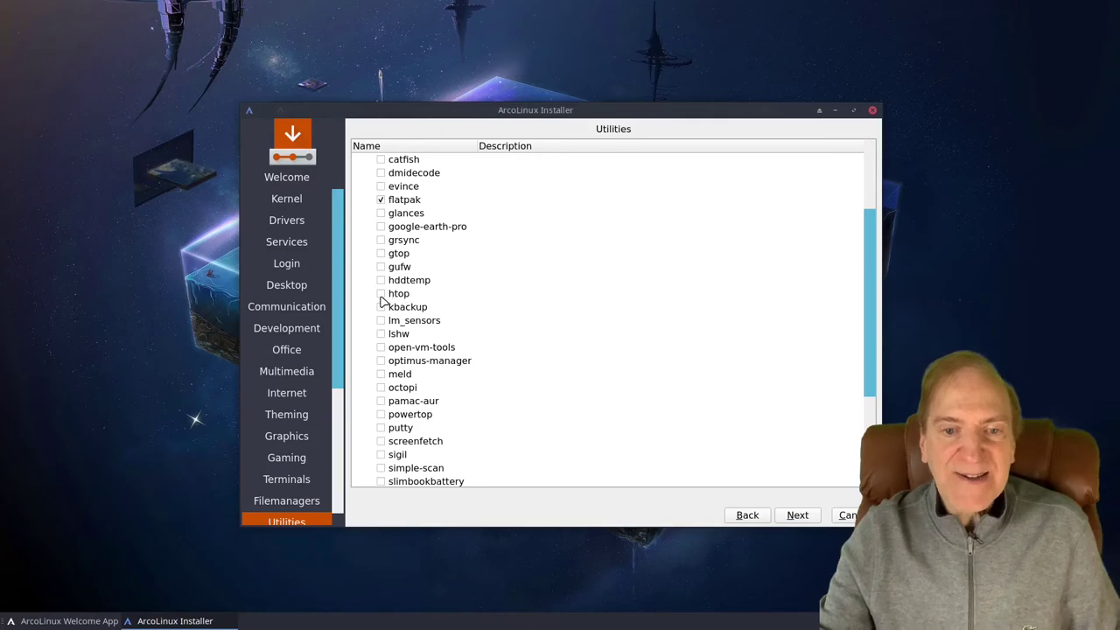
{"action": "scroll", "coordinate": [528, 342], "scroll_direction": "down", "scroll_amount": 2}
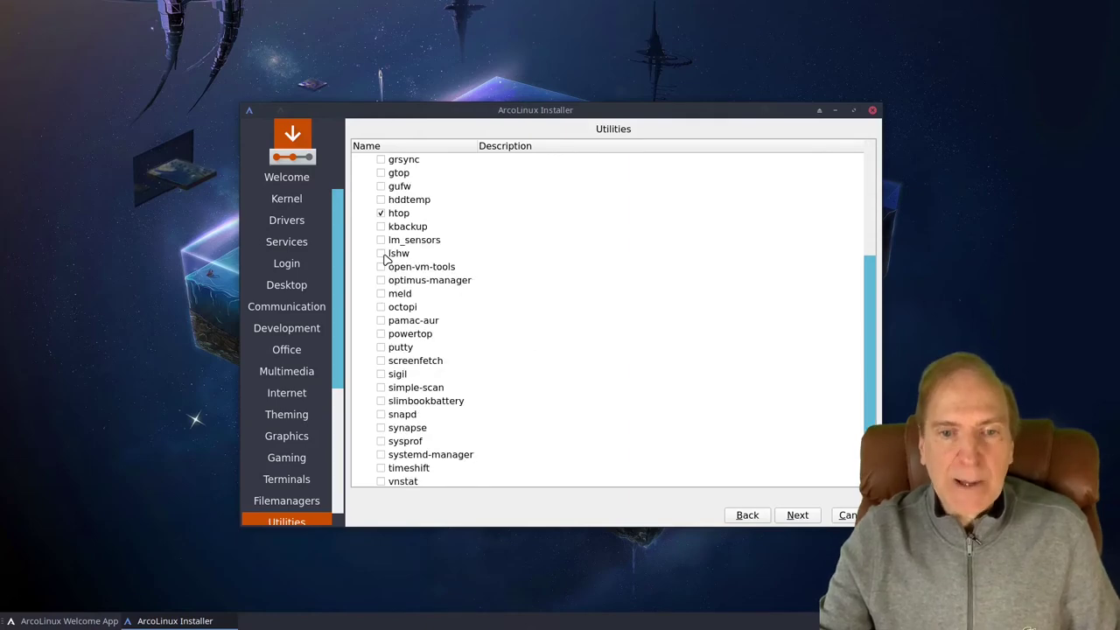
{"action": "left_click", "coordinate": [381, 253]}
{"action": "scroll", "coordinate": [383, 325], "scroll_direction": "down", "scroll_amount": 1}
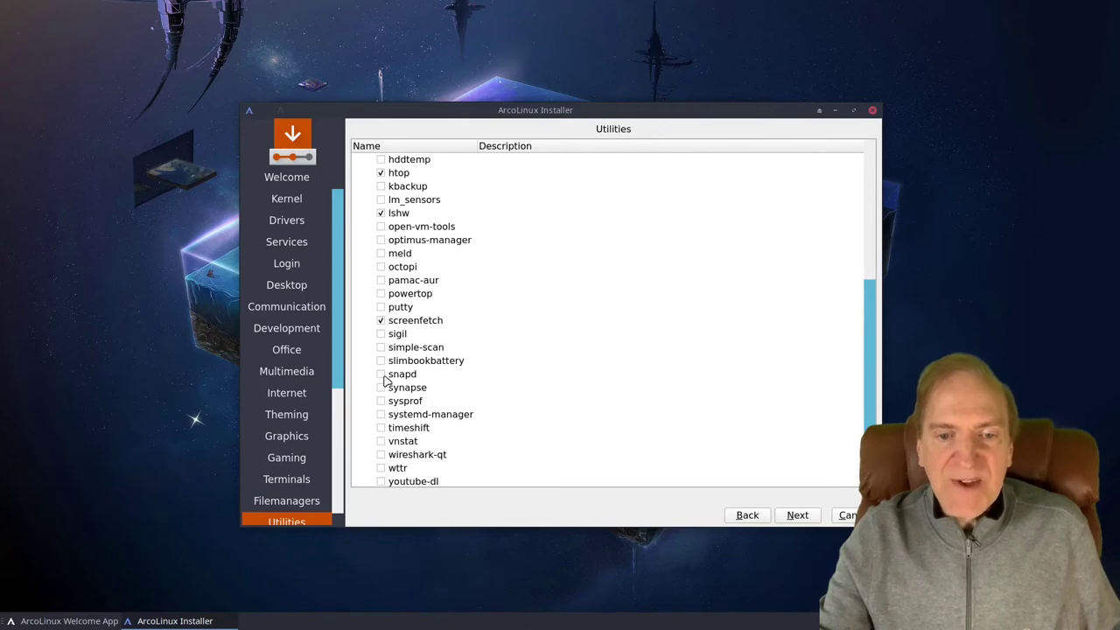
{"action": "scroll", "coordinate": [595, 401], "scroll_direction": "down", "scroll_amount": 1}
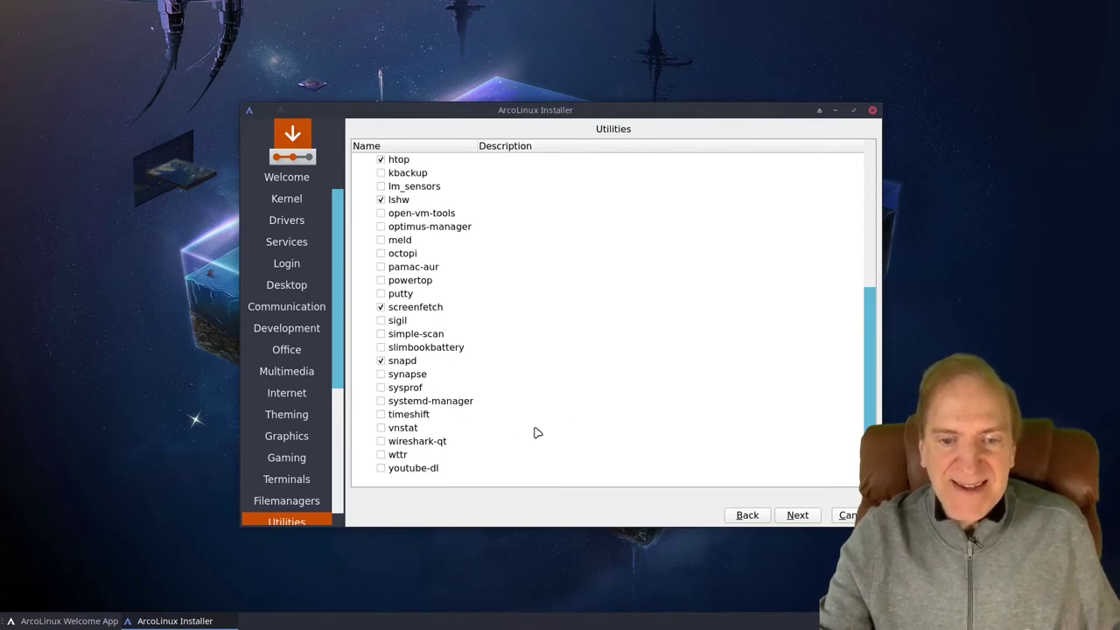
{"action": "left_click", "coordinate": [382, 414]}
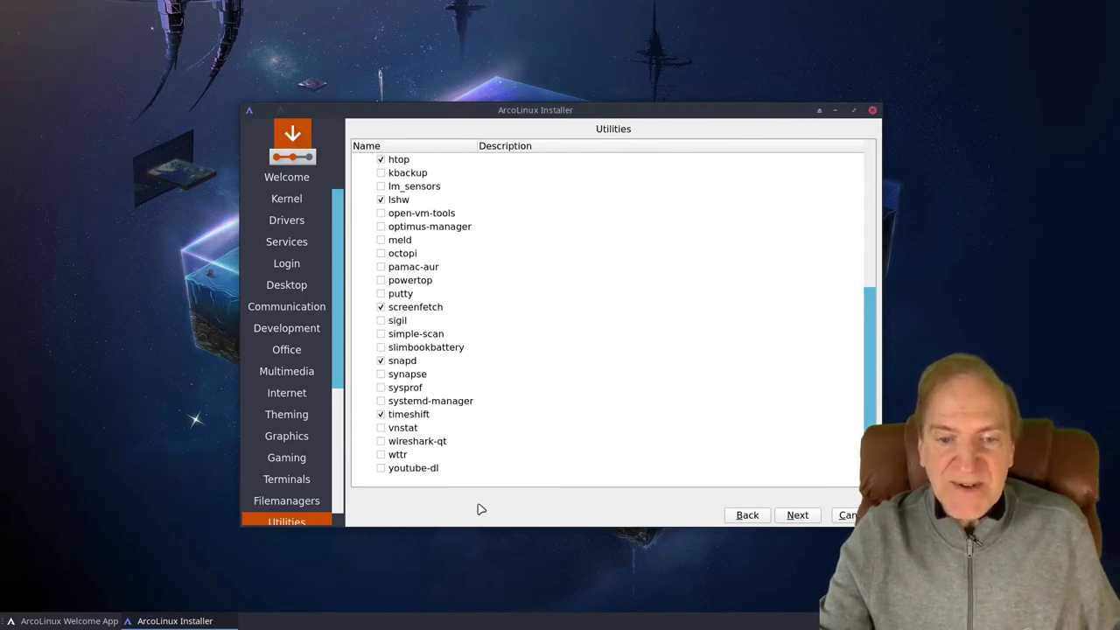
{"action": "left_click", "coordinate": [382, 468]}
{"action": "left_click", "coordinate": [796, 516]}
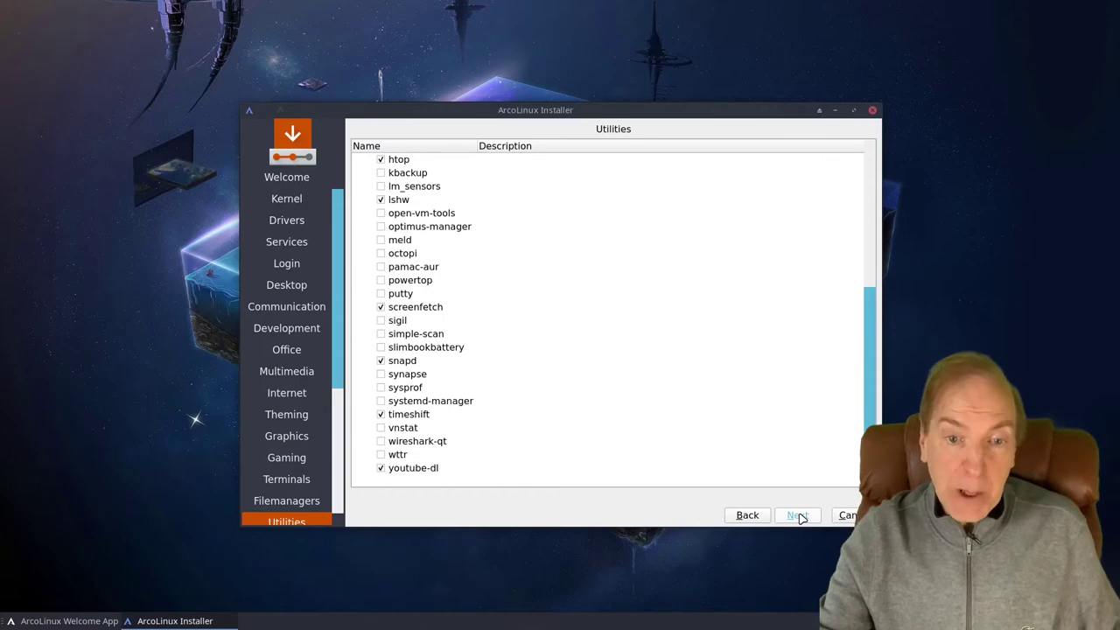
{"action": "scroll", "coordinate": [652, 385], "scroll_direction": "up", "scroll_amount": 2}
{"action": "scroll", "coordinate": [653, 385], "scroll_direction": "down", "scroll_amount": 2}
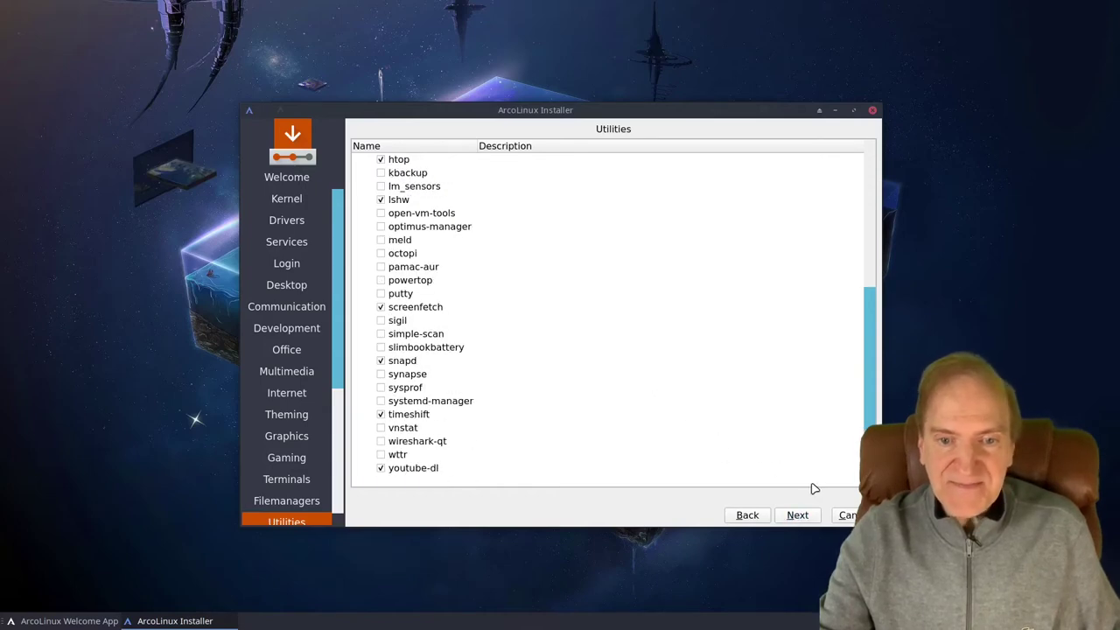
{"action": "left_click", "coordinate": [796, 517]}
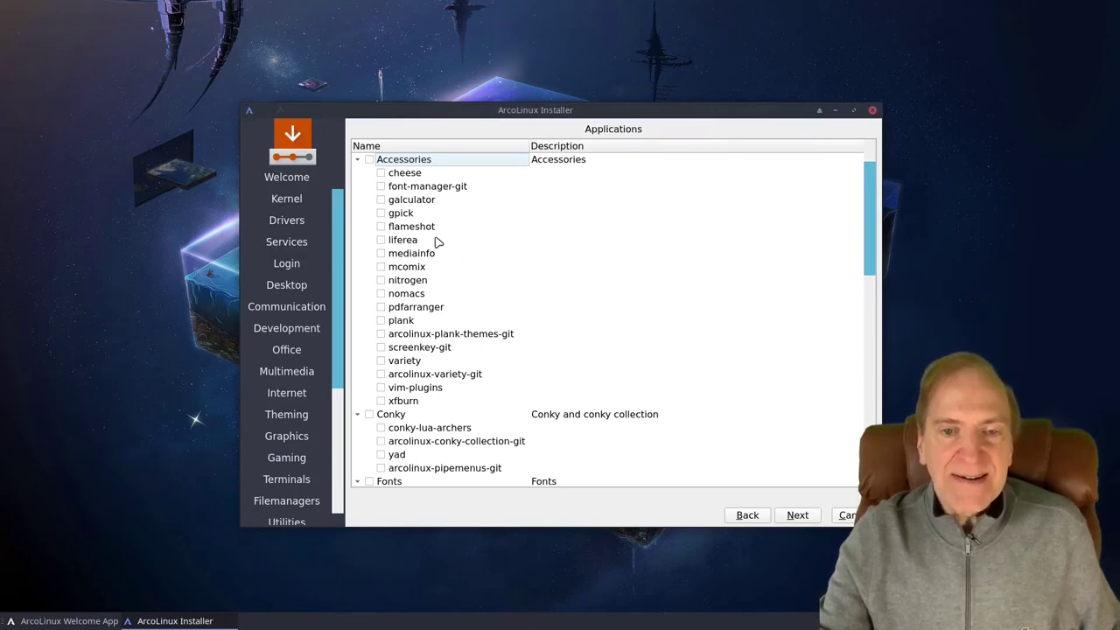
Select galculator, nomacs and arcolinux-variety-git as accessories, and choose the entire Fonts group, leaving Conky out.
{"action": "left_click", "coordinate": [382, 200]}
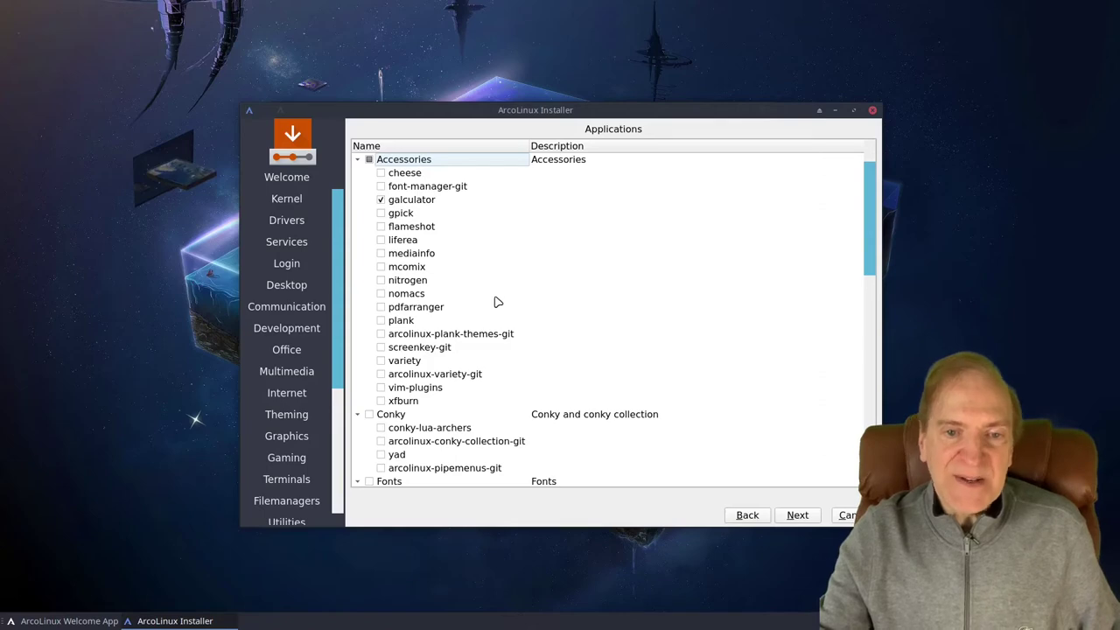
{"action": "left_click", "coordinate": [390, 296]}
{"action": "left_click", "coordinate": [381, 294]}
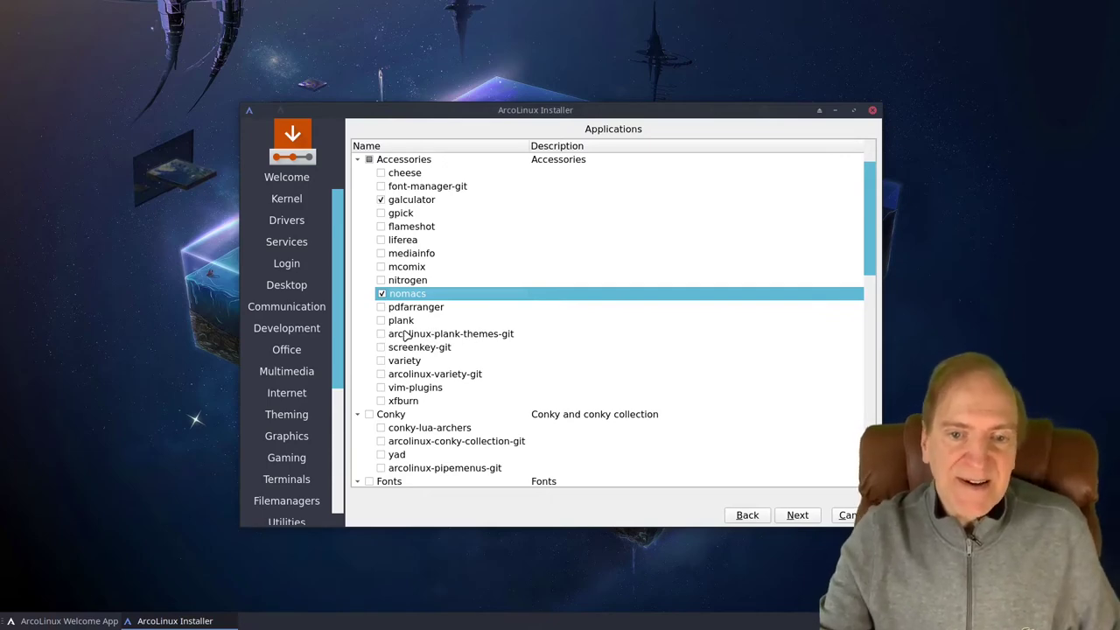
{"action": "scroll", "coordinate": [475, 335], "scroll_direction": "down", "scroll_amount": 1}
{"action": "scroll", "coordinate": [475, 335], "scroll_direction": "down", "scroll_amount": 1}
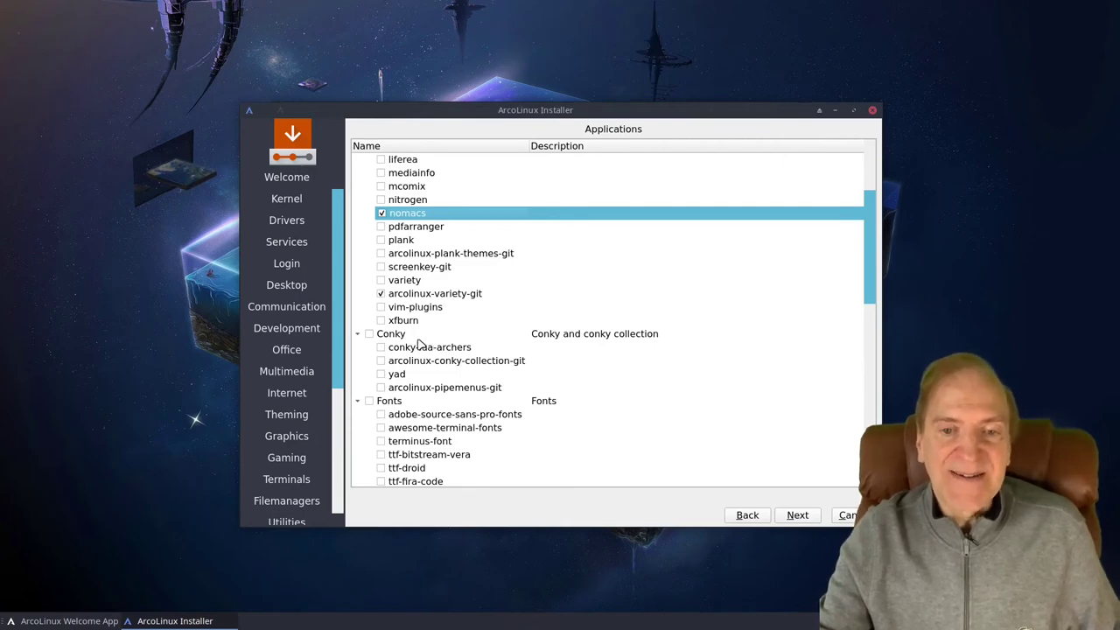
{"action": "scroll", "coordinate": [419, 343], "scroll_direction": "down", "scroll_amount": 2}
{"action": "scroll", "coordinate": [416, 343], "scroll_direction": "down", "scroll_amount": 2}
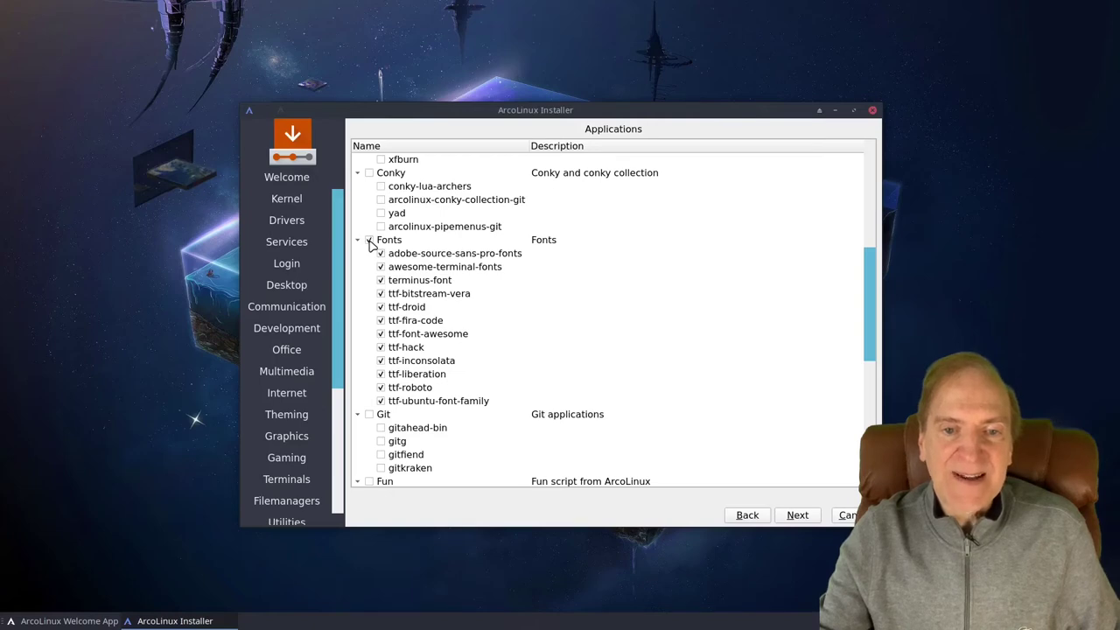
Select the Fun group, keepassxc, imagewriter and the entire Zsh group as applications, and leave all ArcoLinux Dev software unselected.
{"action": "scroll", "coordinate": [519, 423], "scroll_direction": "down", "scroll_amount": 2}
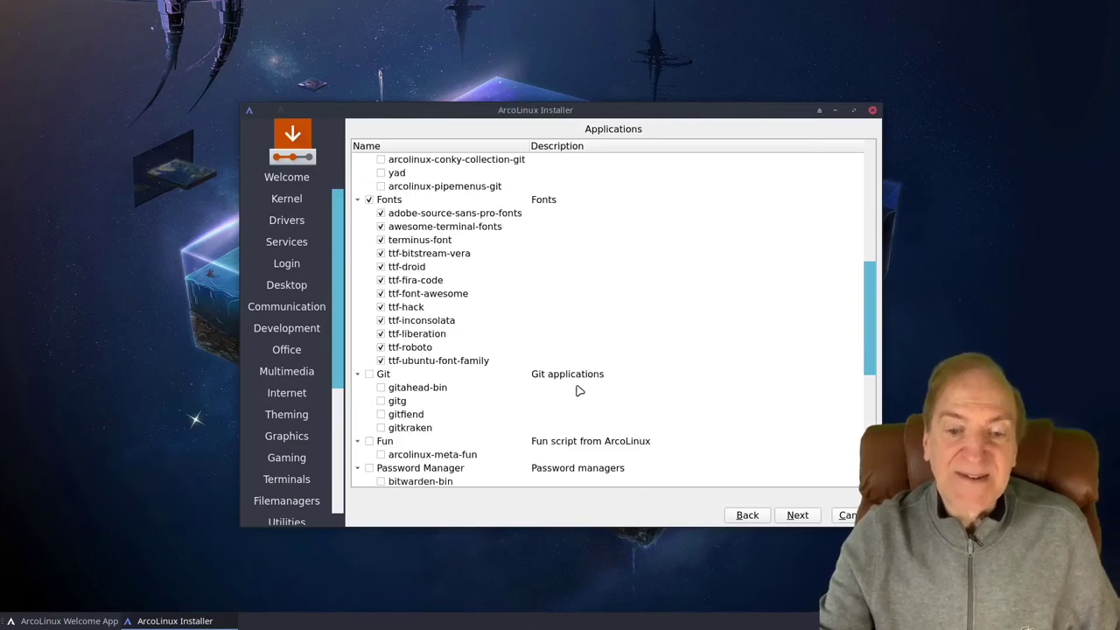
{"action": "scroll", "coordinate": [507, 377], "scroll_direction": "down", "scroll_amount": 2}
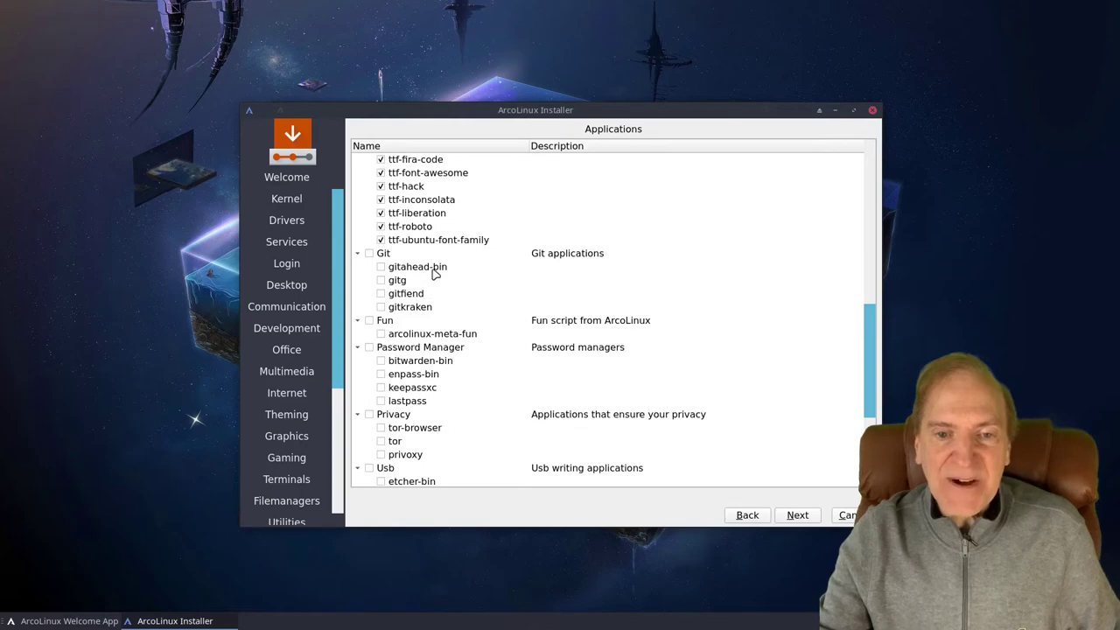
{"action": "scroll", "coordinate": [488, 413], "scroll_direction": "down", "scroll_amount": 2}
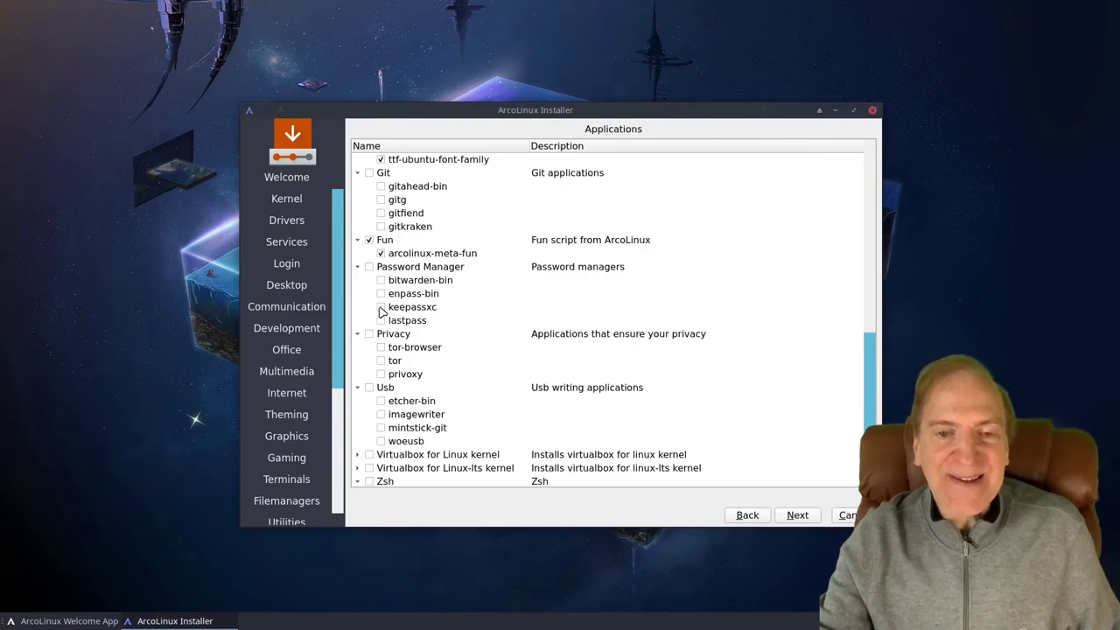
{"action": "scroll", "coordinate": [511, 425], "scroll_direction": "down", "scroll_amount": 2}
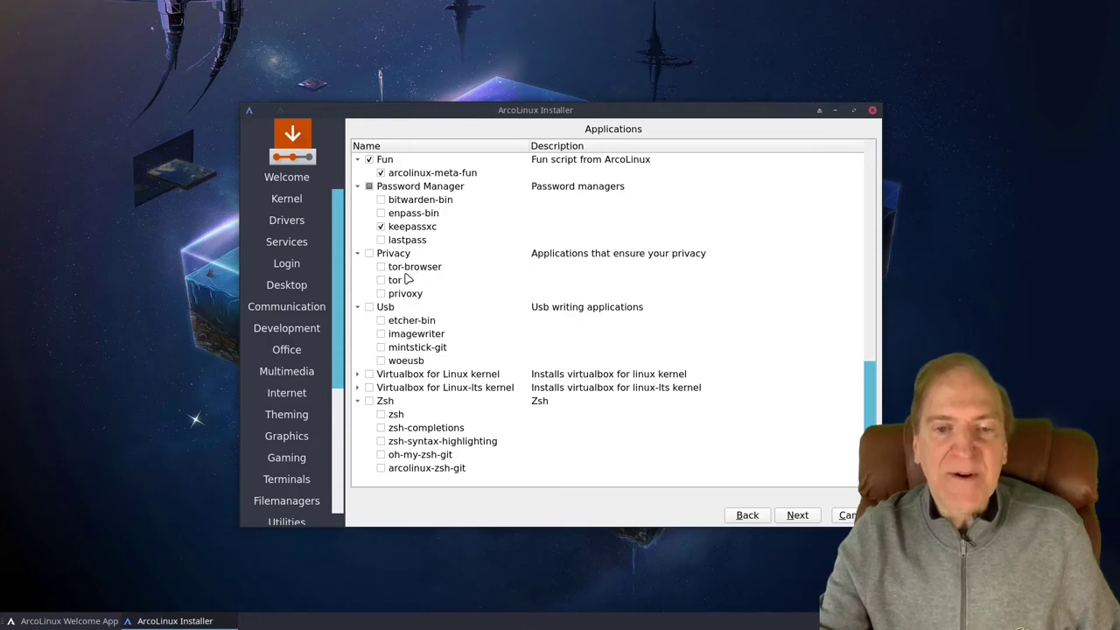
{"action": "left_click", "coordinate": [381, 335]}
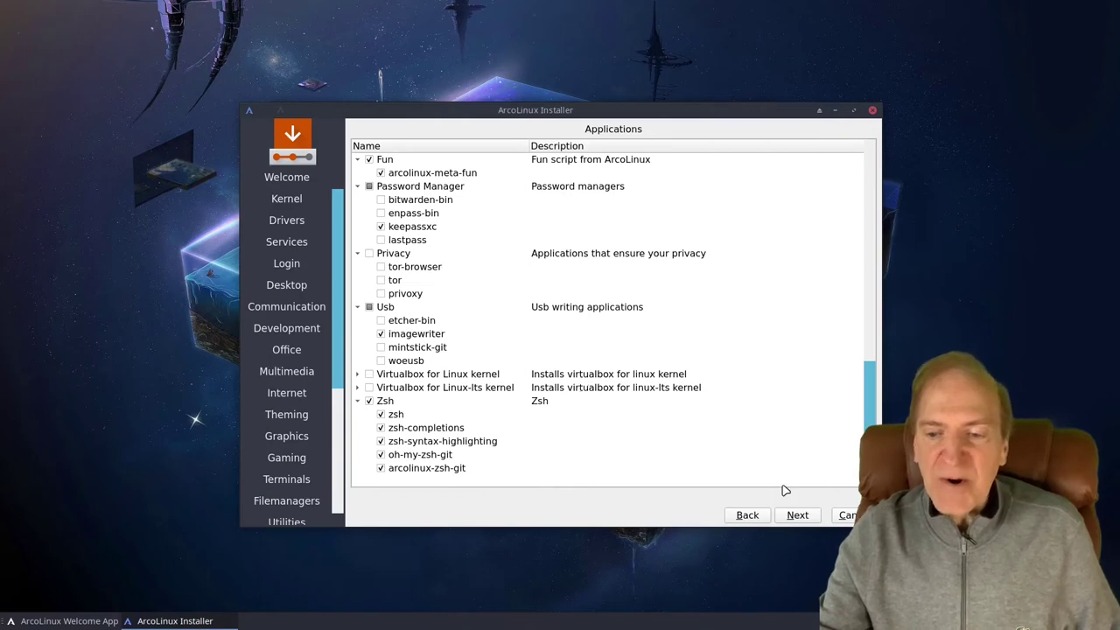
{"action": "left_click", "coordinate": [801, 516]}
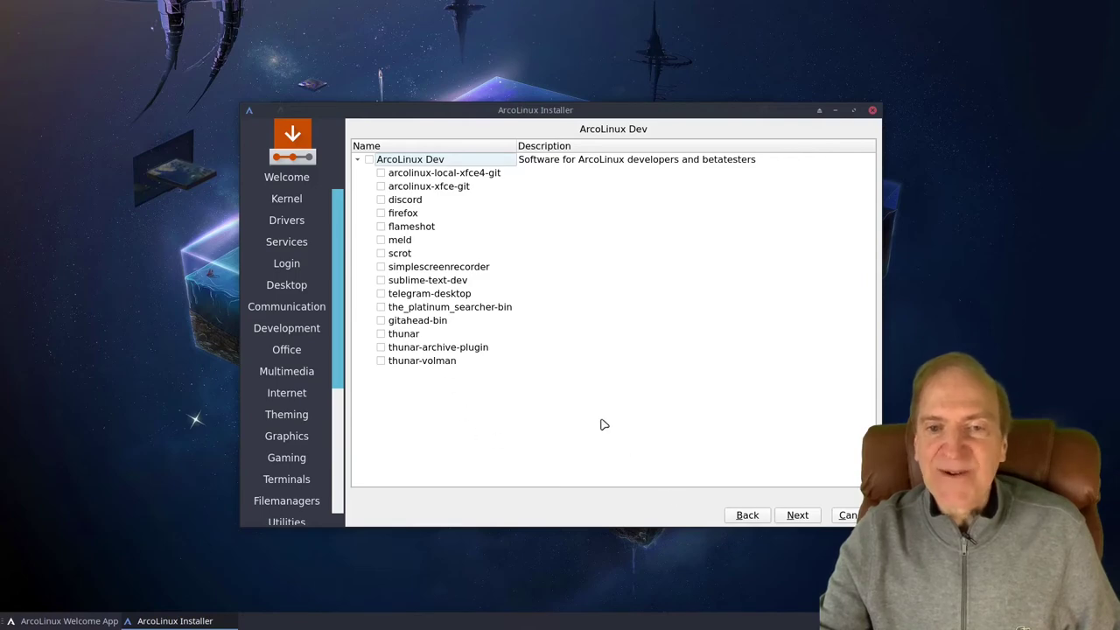
{"action": "left_click", "coordinate": [798, 516]}
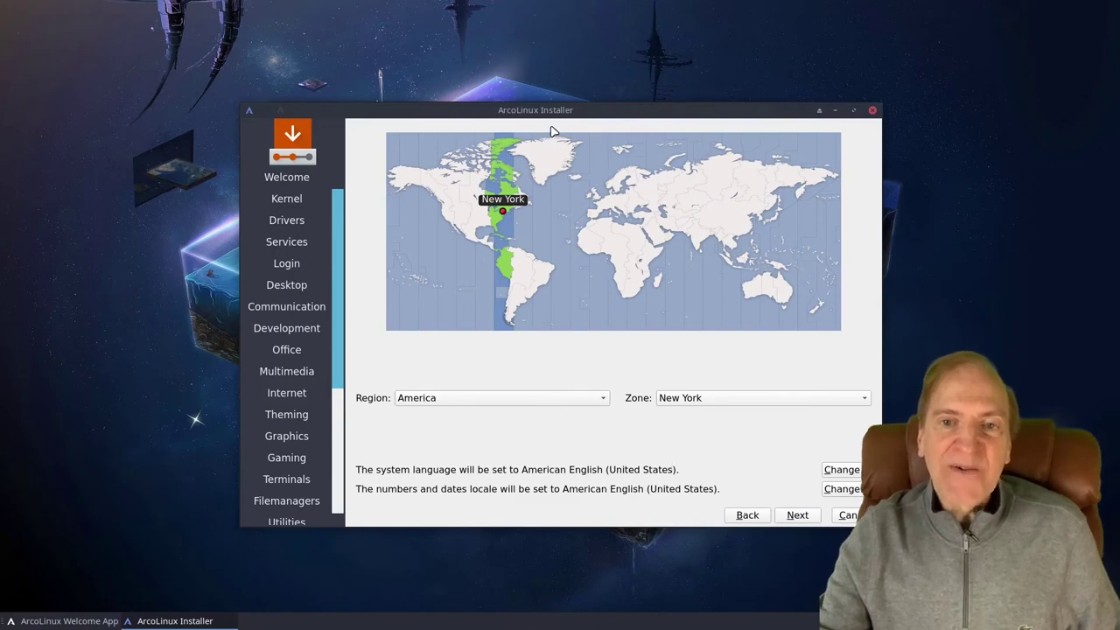
Accept America/New York with American English locale and the default English (US) layout for a Generic 105-key PC keyboard, and continue to partitioning.
{"action": "left_click_drag", "start_coordinate": [552, 116], "coordinate": [548, 63]}
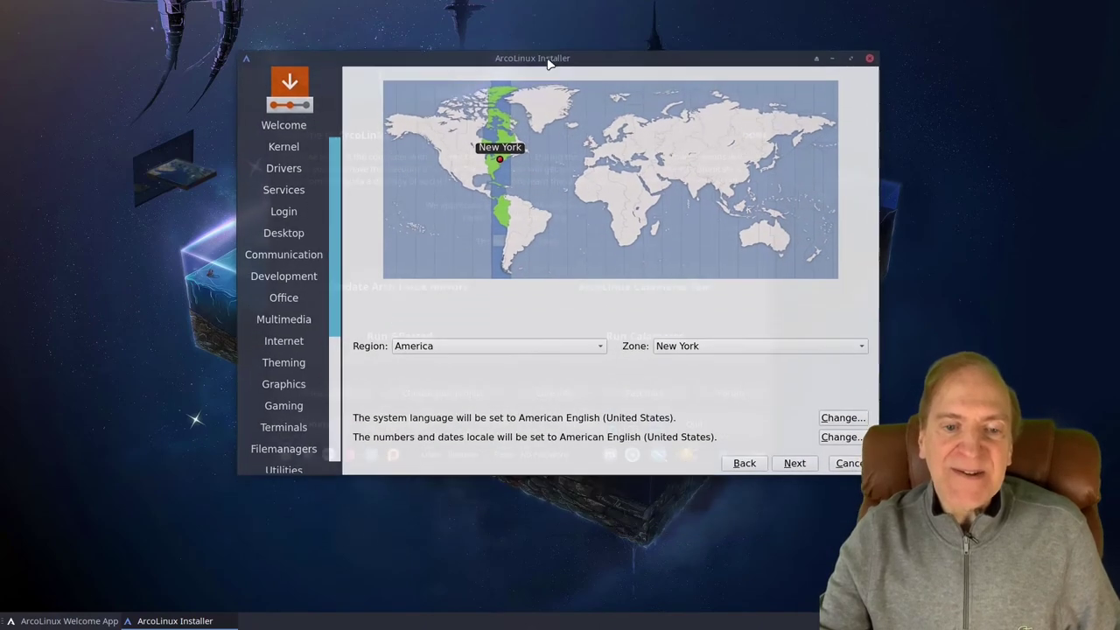
{"action": "left_click_drag", "start_coordinate": [339, 247], "coordinate": [340, 308]}
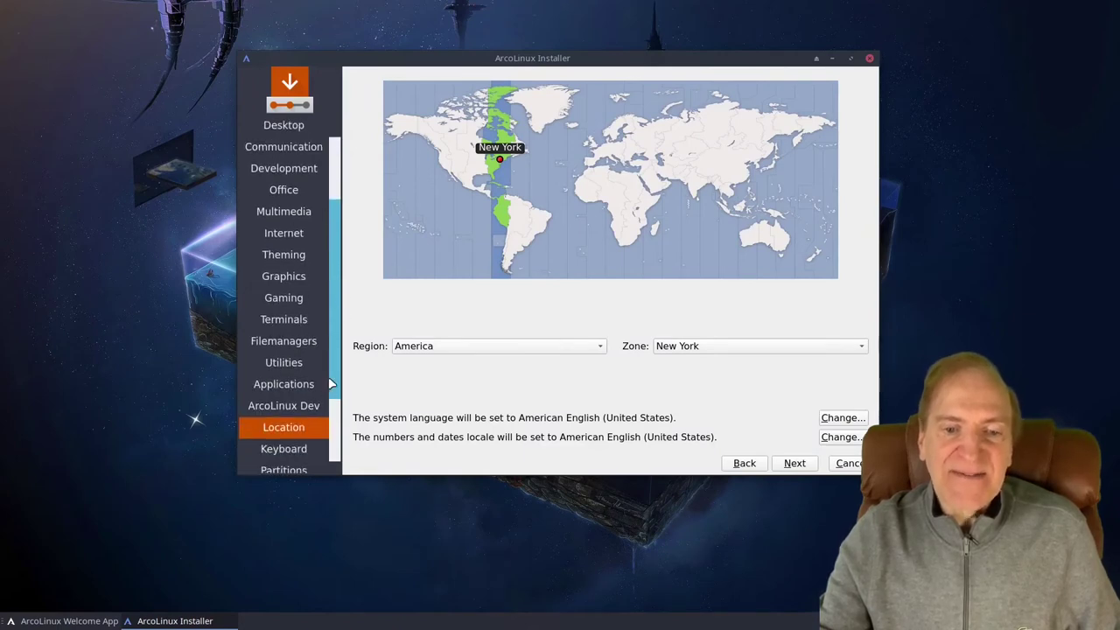
{"action": "scroll", "coordinate": [330, 383], "scroll_direction": "down", "scroll_amount": 3}
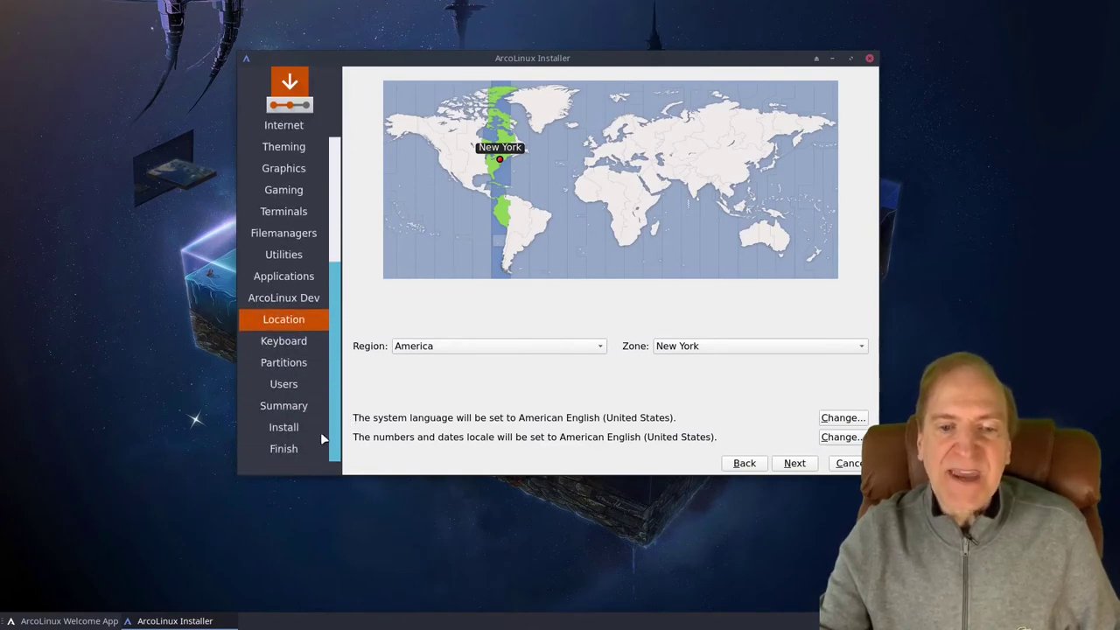
{"action": "left_click", "coordinate": [792, 465]}
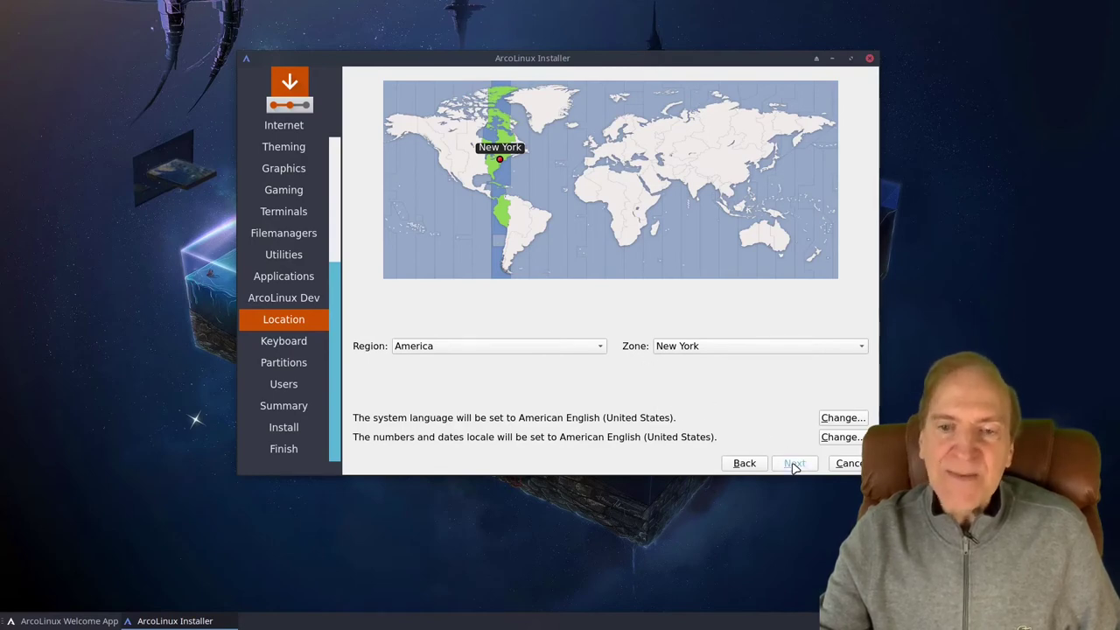
{"action": "left_click", "coordinate": [794, 464]}
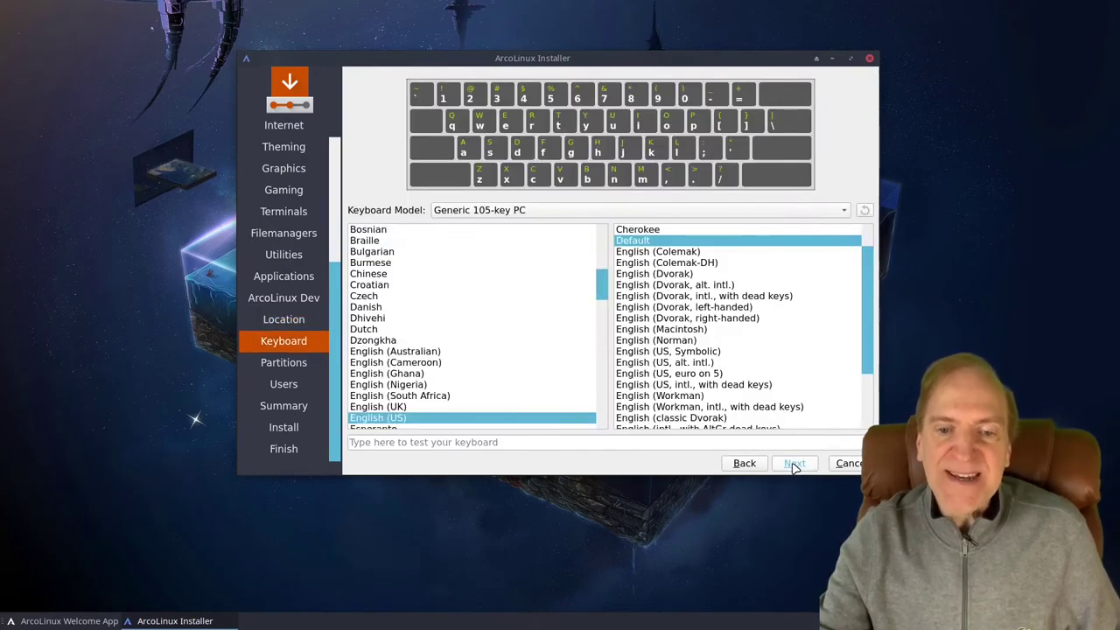
{"action": "left_click", "coordinate": [794, 465]}
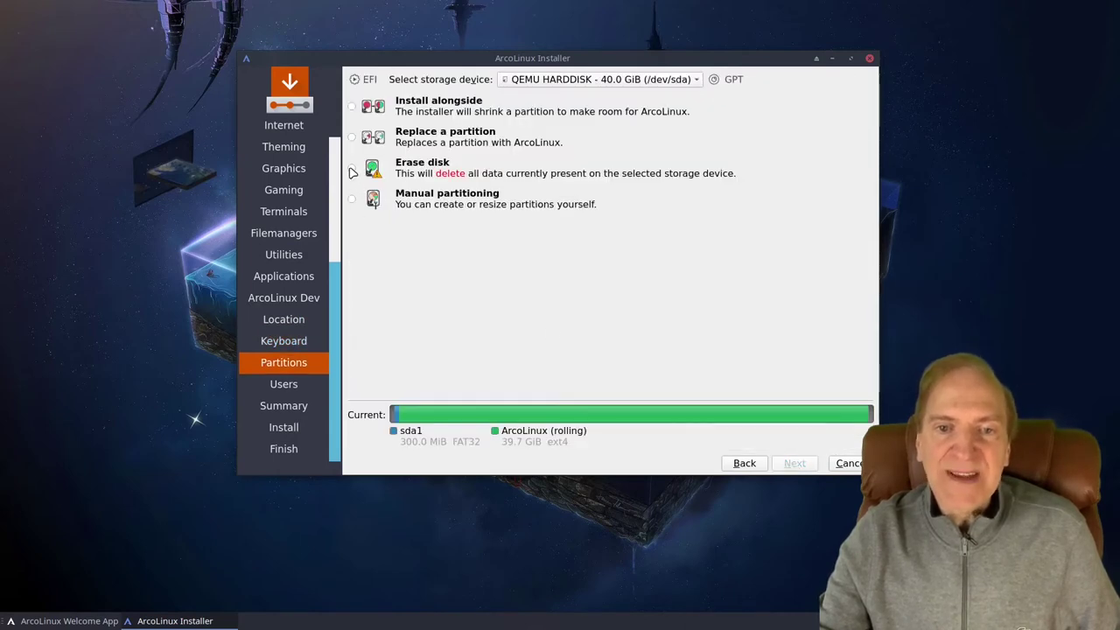
Choose to erase the 40 GiB QEMU disk /dev/sda with Swap to file, without encryption, and continue to the user setup.
{"action": "left_click", "coordinate": [352, 172]}
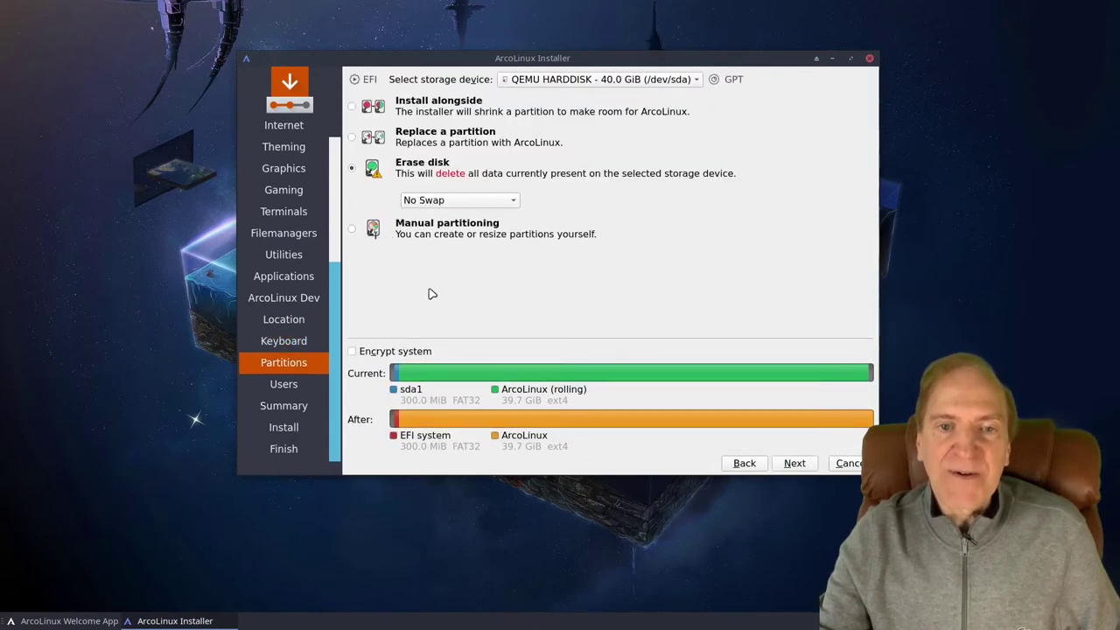
{"action": "left_click", "coordinate": [516, 203]}
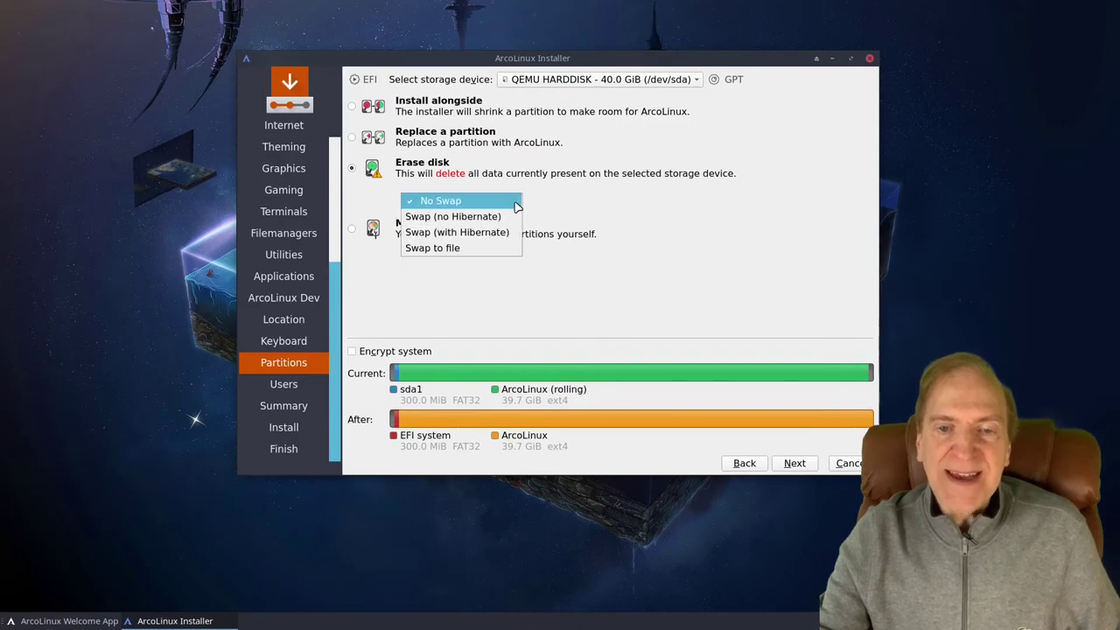
{"action": "left_click", "coordinate": [471, 248]}
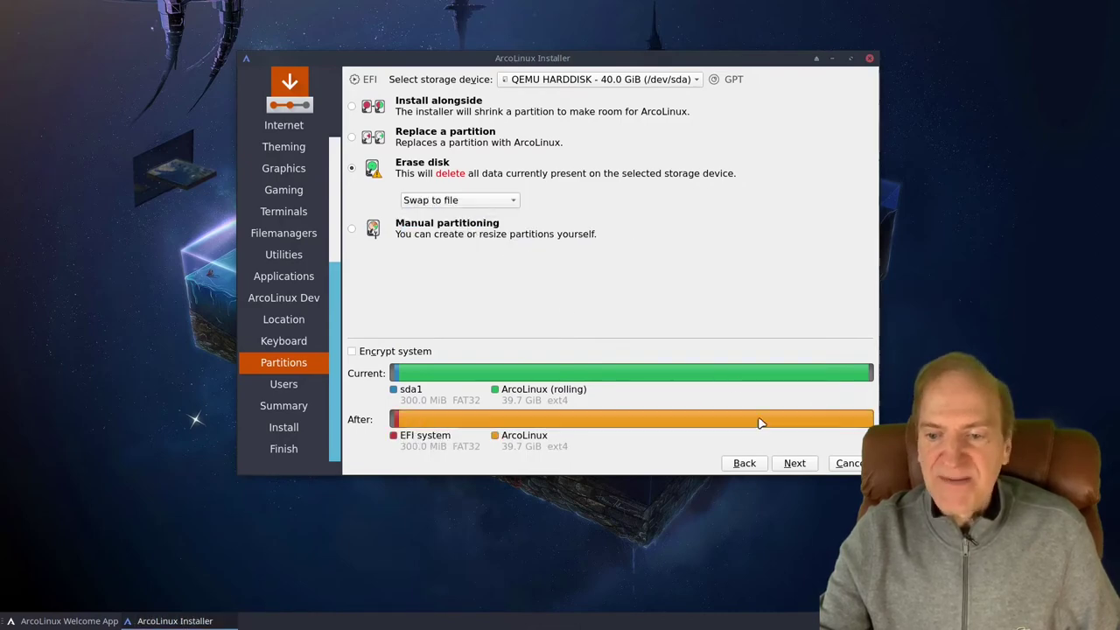
{"action": "left_click", "coordinate": [797, 465]}
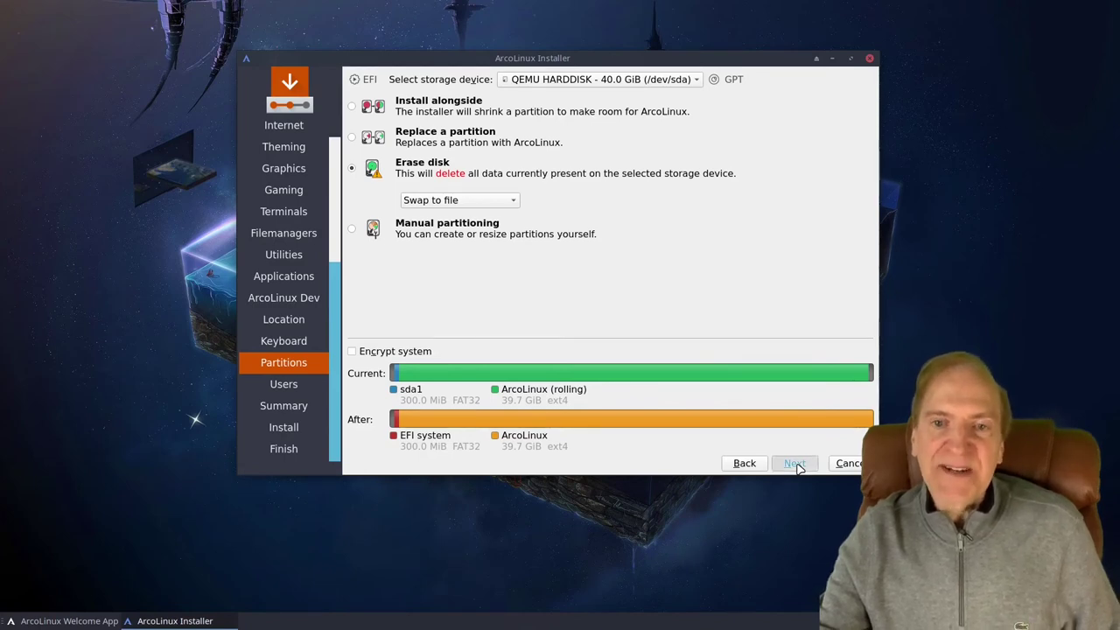
{"action": "left_click", "coordinate": [795, 466]}
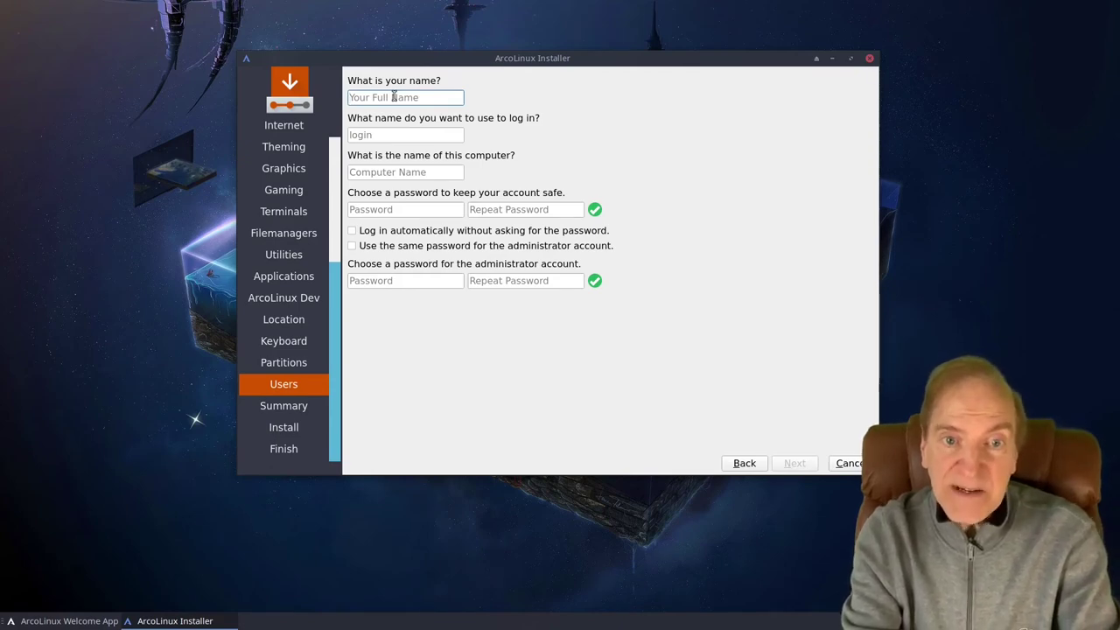
Enter the user's name, keep the suggested login and computer names, and fill in the account password in both password fields.
{"action": "type", "text": "Toadwick"}
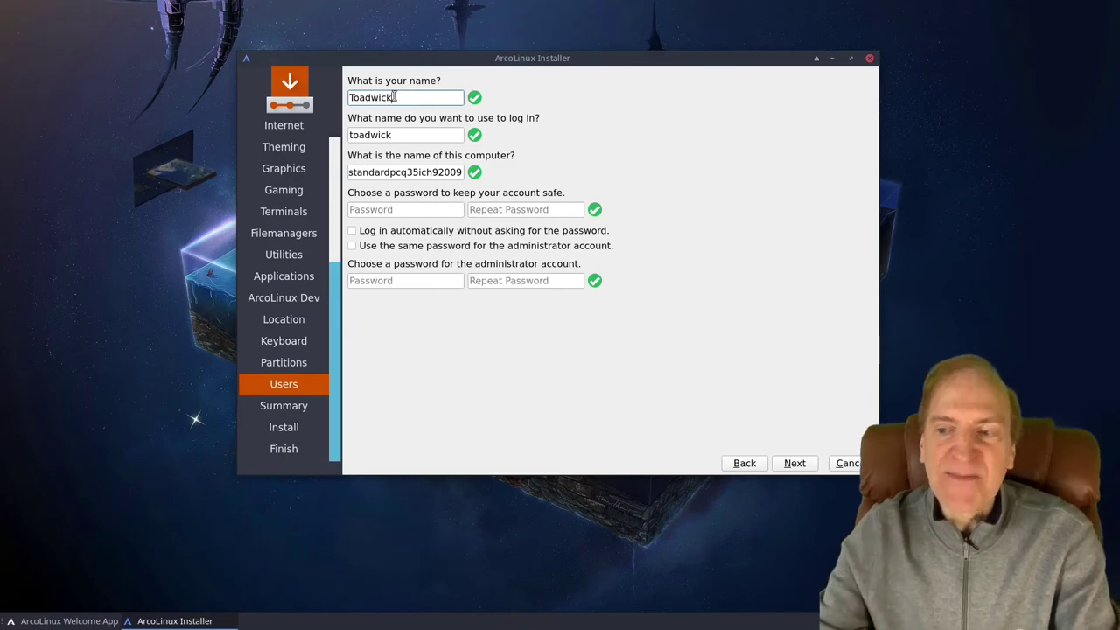
{"action": "left_click", "coordinate": [396, 211]}
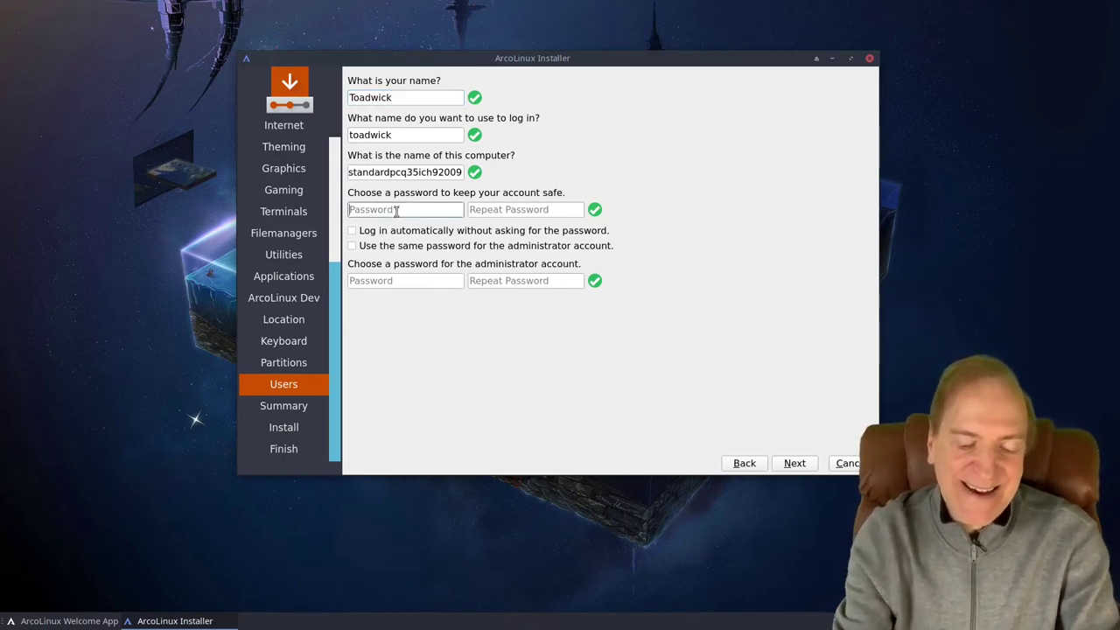
{"action": "type", "text": "•••"}
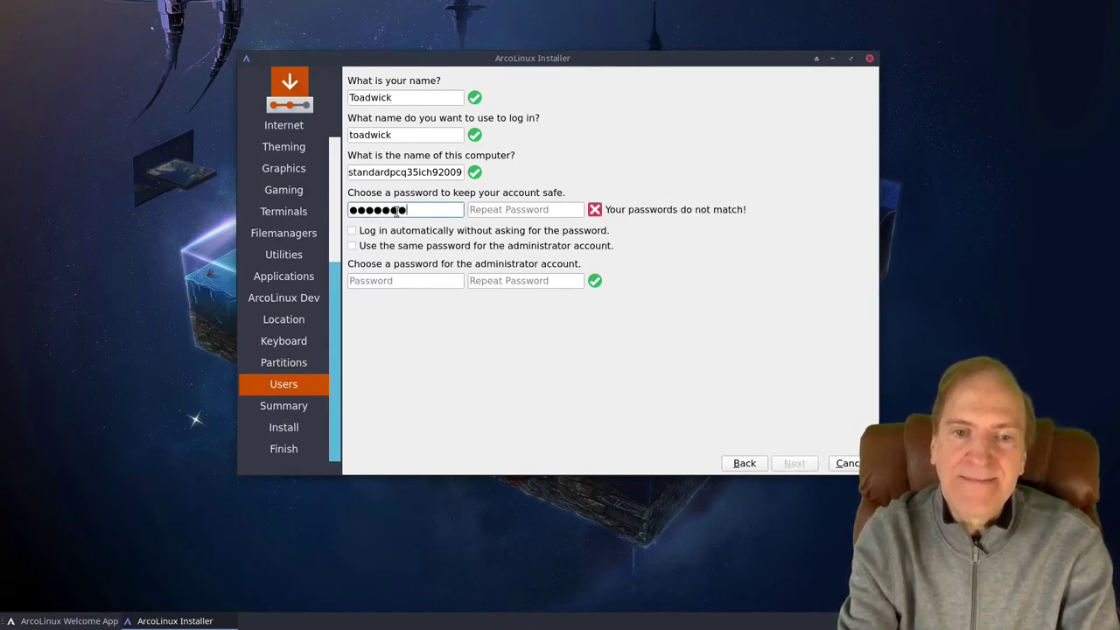
{"action": "key", "text": "Tab"}
{"action": "type", "text": "••"}
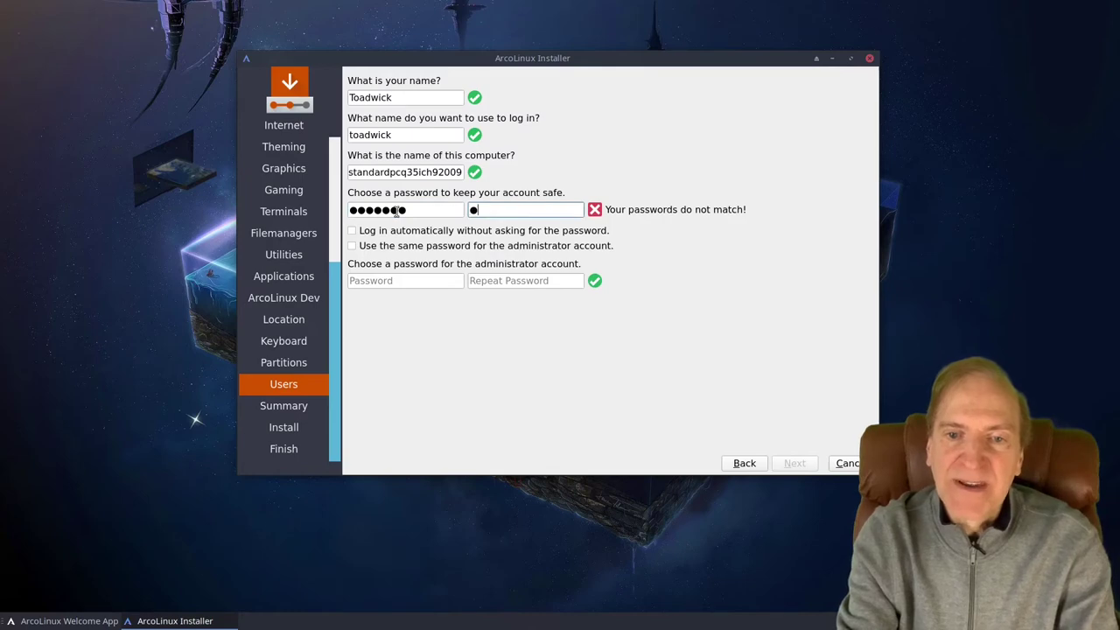
{"action": "type", "text": "•••••"}
Use the same password for the administrator account, leave automatic login off, and continue to the summary.
{"action": "left_click", "coordinate": [352, 246]}
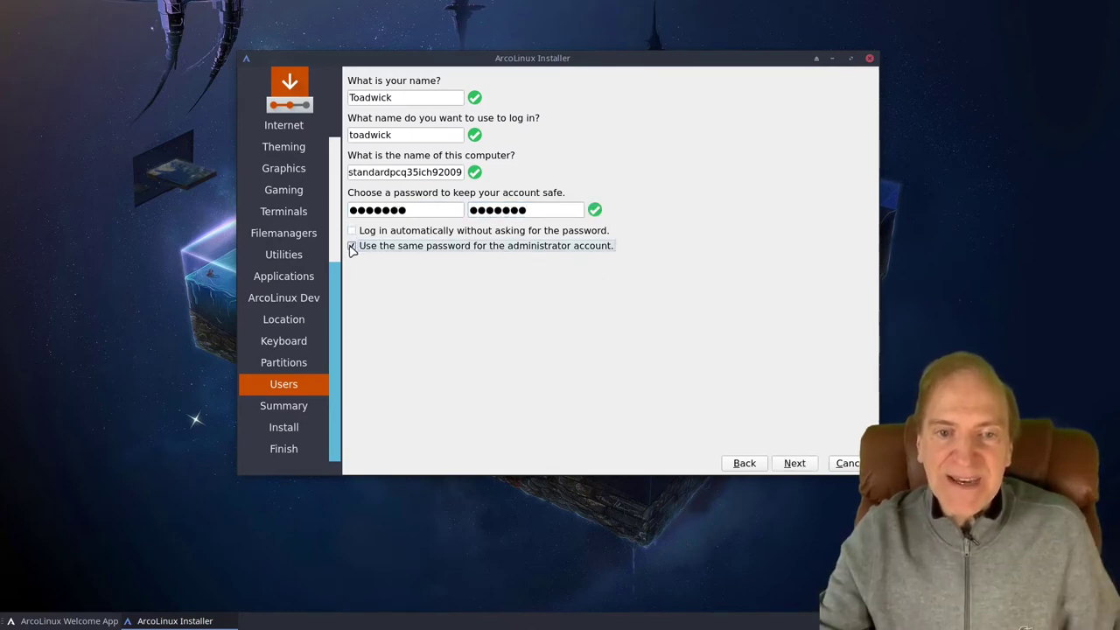
{"action": "left_click", "coordinate": [351, 247]}
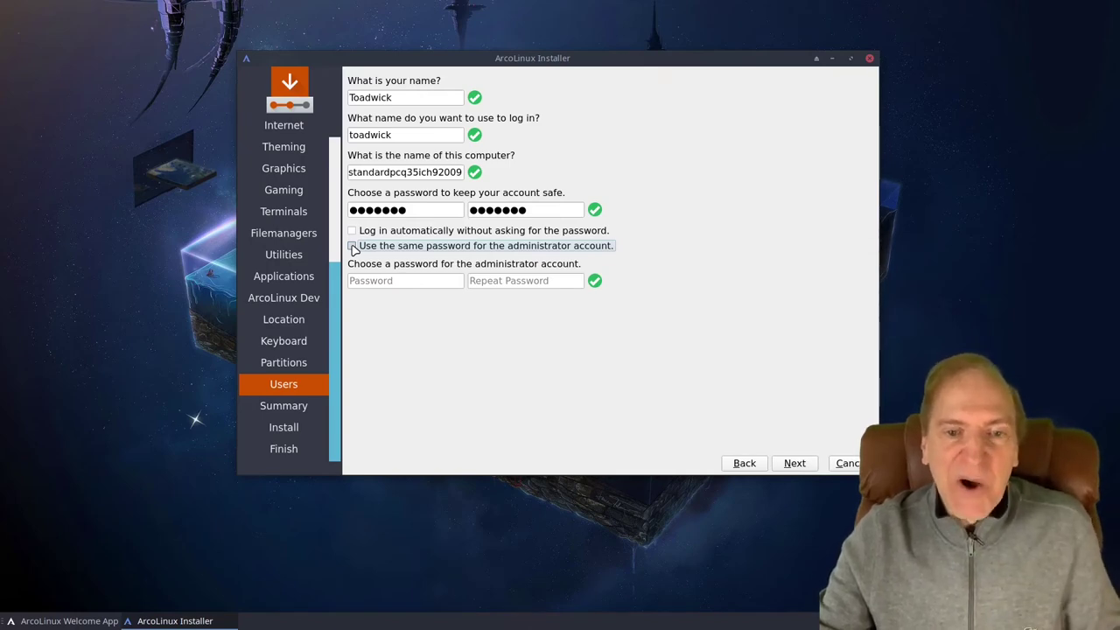
{"action": "left_click", "coordinate": [351, 247]}
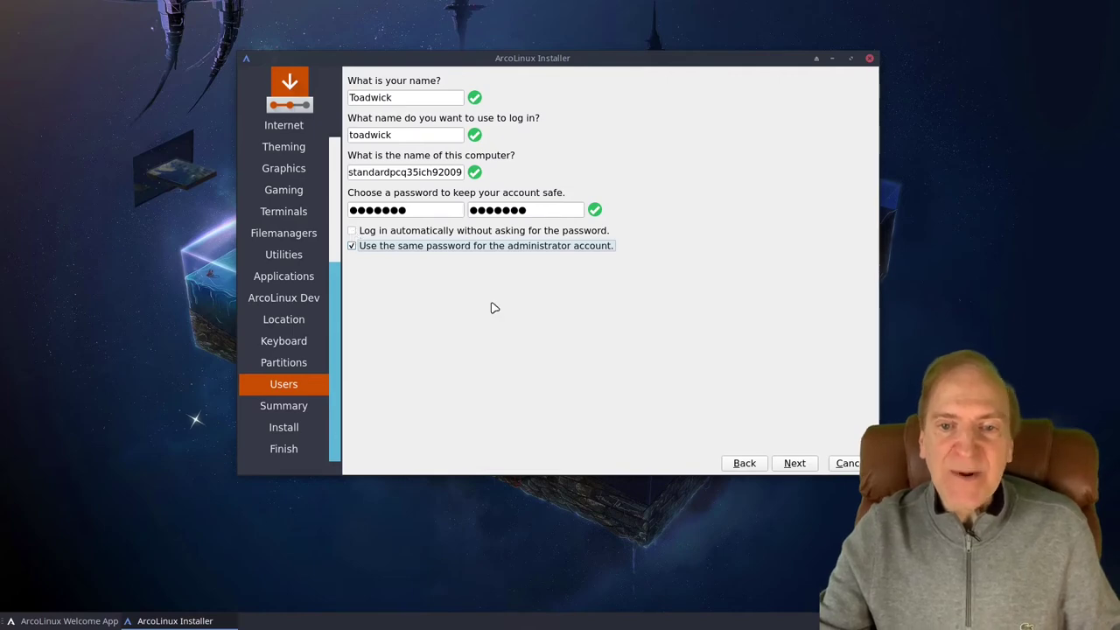
{"action": "left_click", "coordinate": [795, 464]}
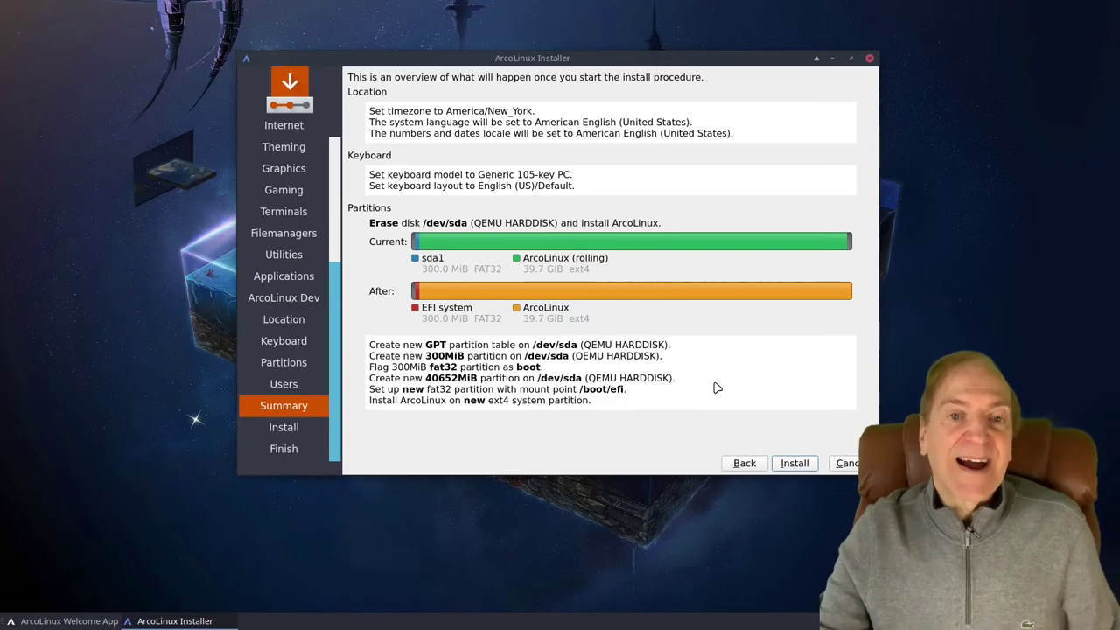
Start the installation from the summary, and log in to the installed system's Plasma (X11) session with the account password.
{"action": "left_click", "coordinate": [791, 465]}
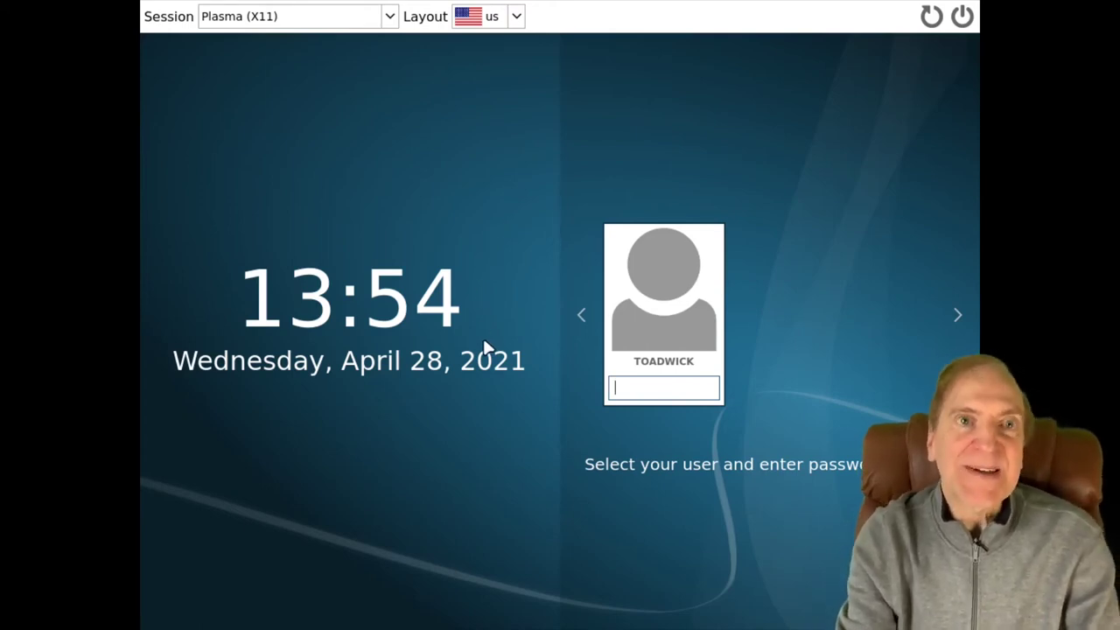
{"action": "type", "text": "******"}
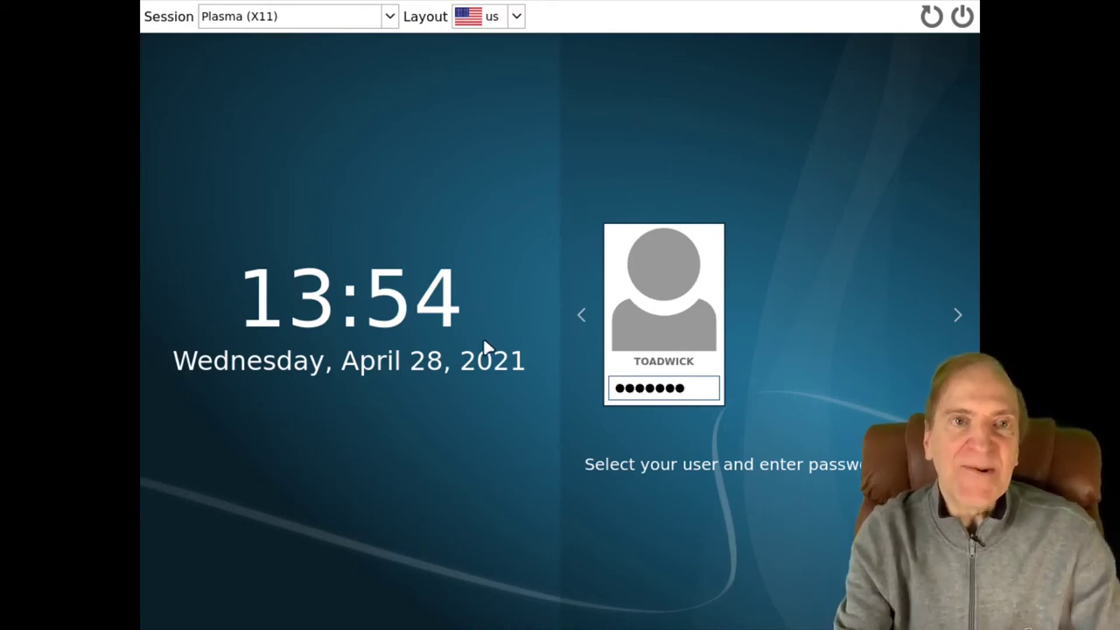
{"action": "key", "text": "Return"}
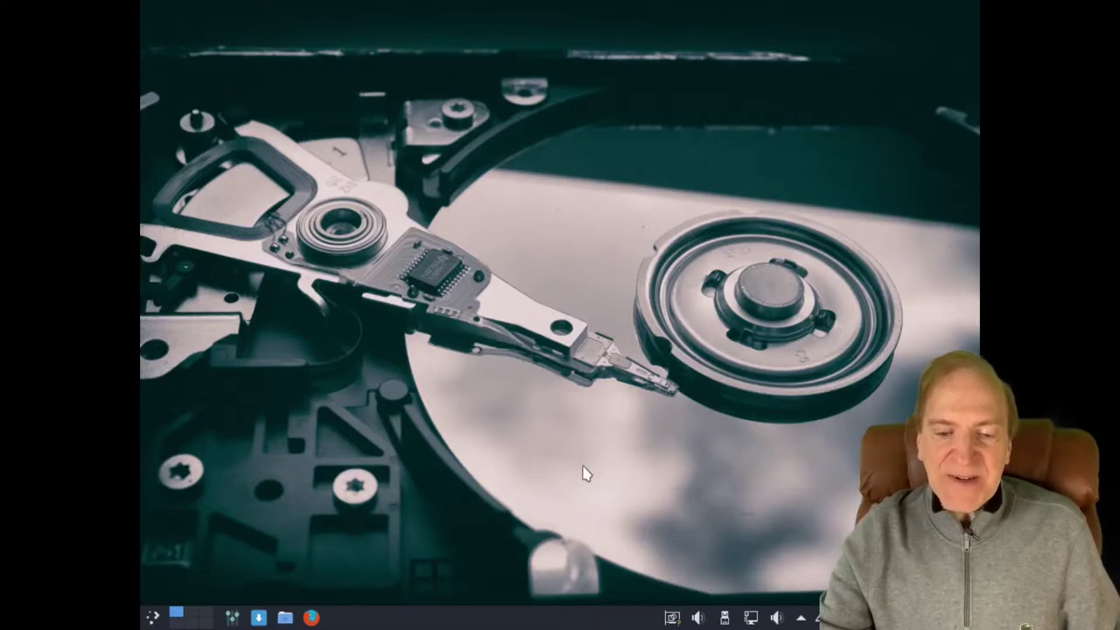
Set the display resolution to 1920x1080 (16:9) in System Settings, apply it and close the settings.
{"action": "left_click", "coordinate": [233, 618]}
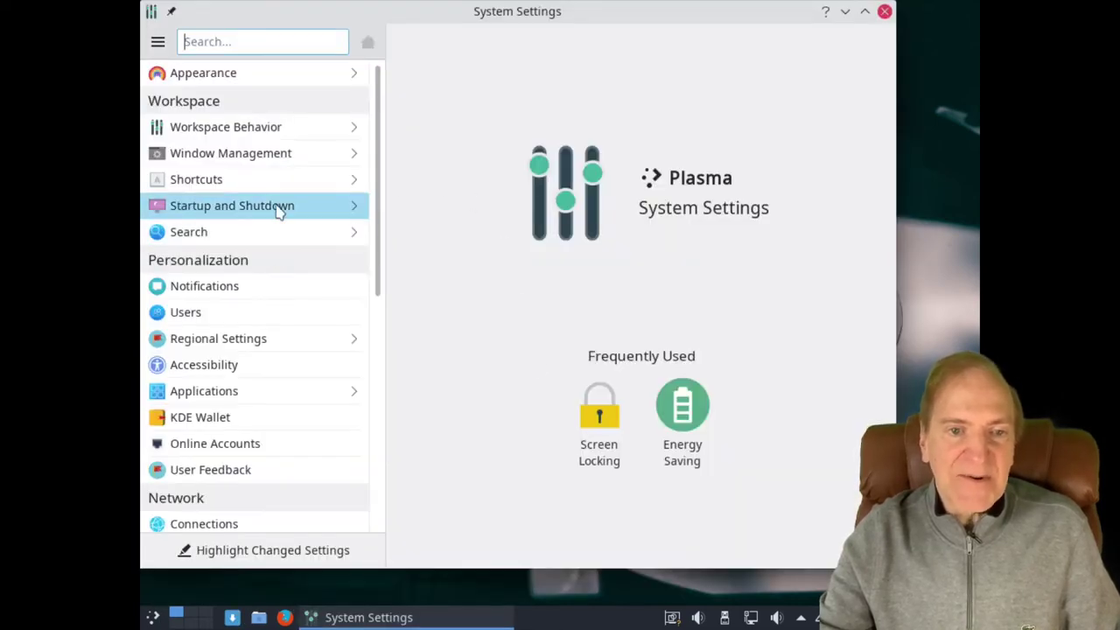
{"action": "mouse_move", "coordinate": [278, 212]}
{"action": "scroll", "coordinate": [282, 475], "scroll_direction": "down", "scroll_amount": 3}
{"action": "left_click", "coordinate": [283, 472]}
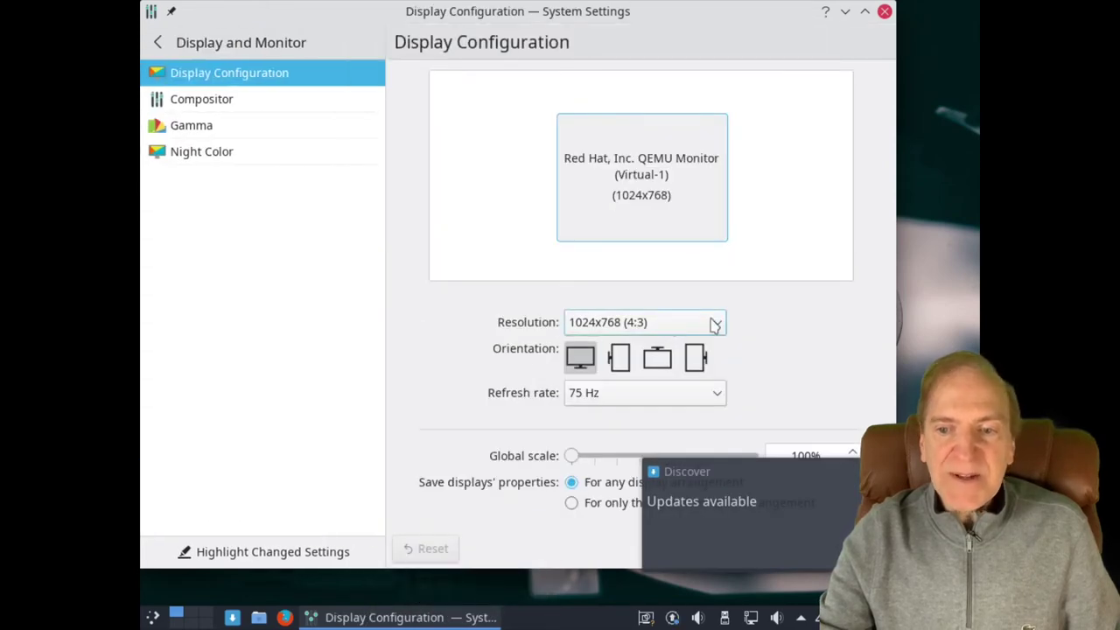
{"action": "left_click", "coordinate": [718, 325]}
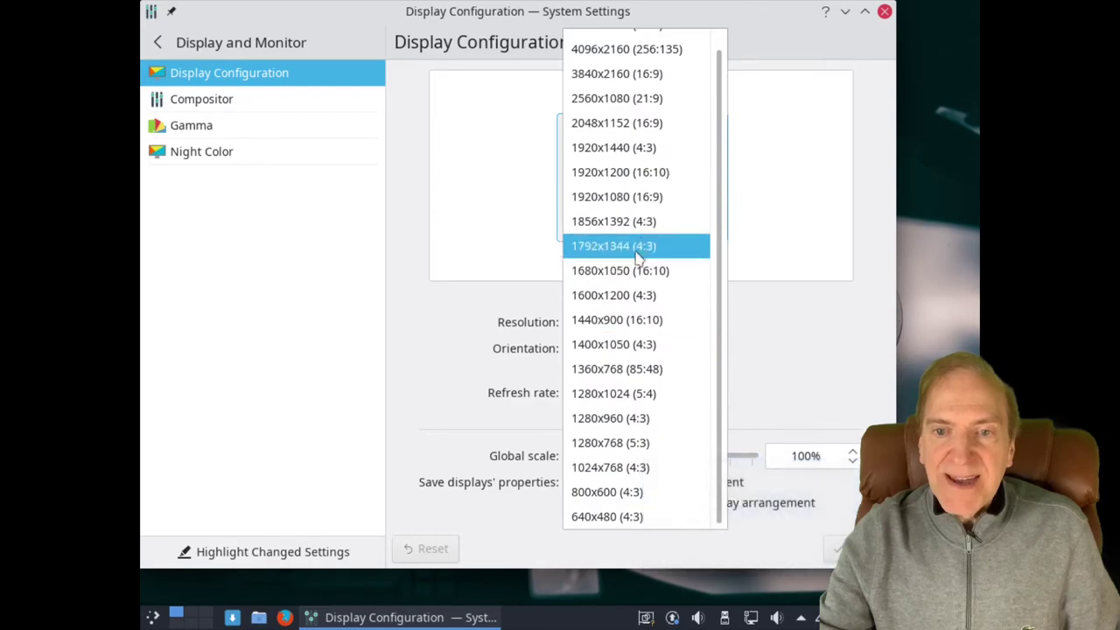
{"action": "left_click", "coordinate": [625, 197]}
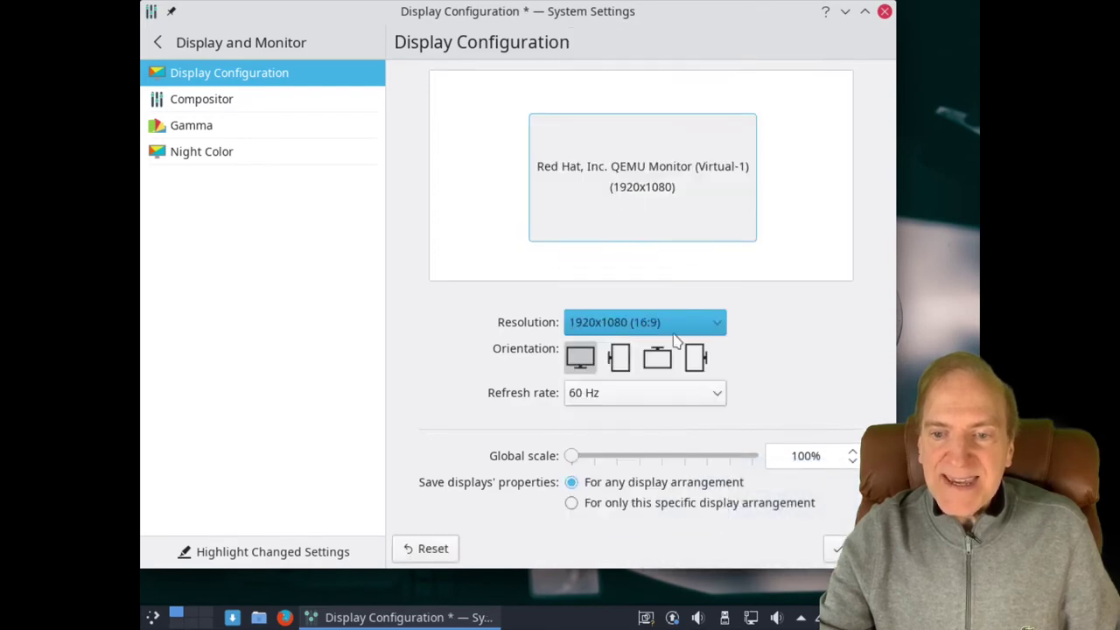
{"action": "left_click", "coordinate": [841, 549]}
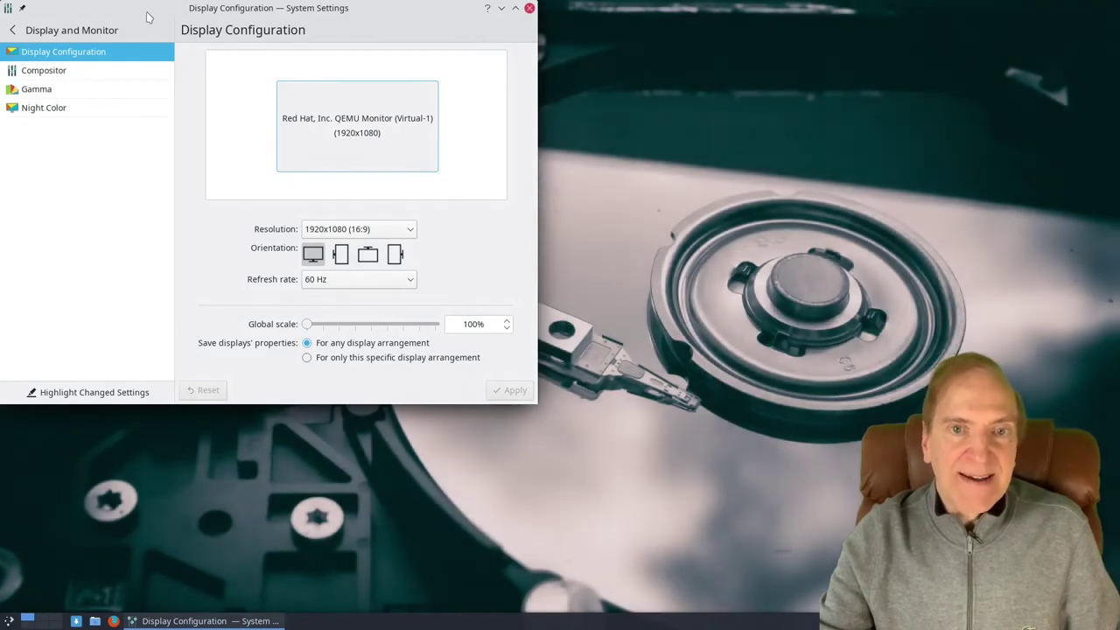
{"action": "left_click", "coordinate": [530, 8]}
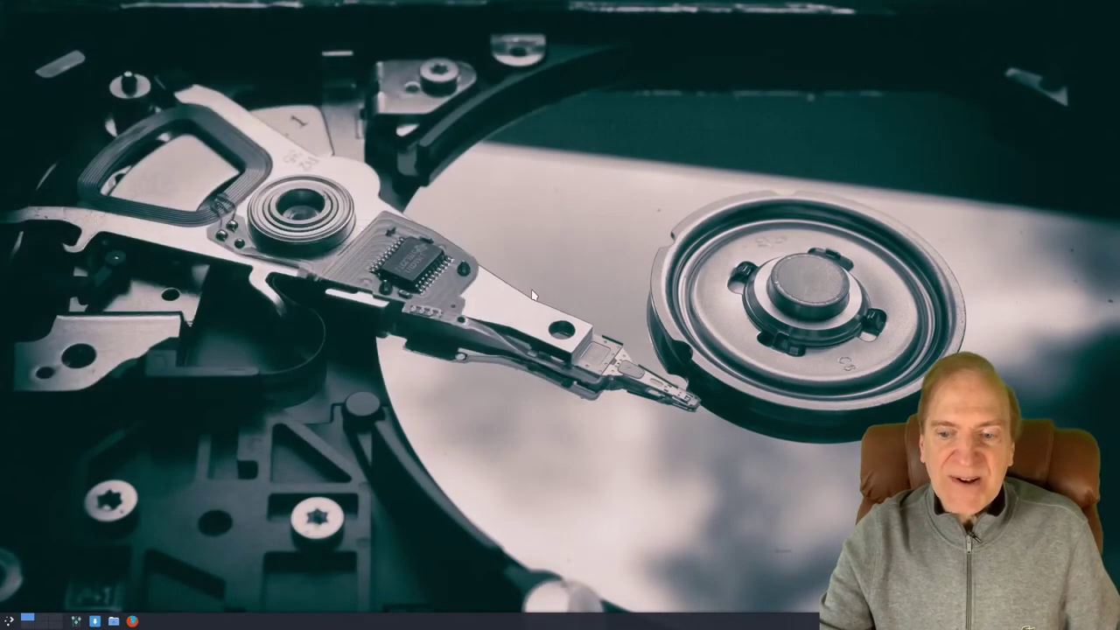